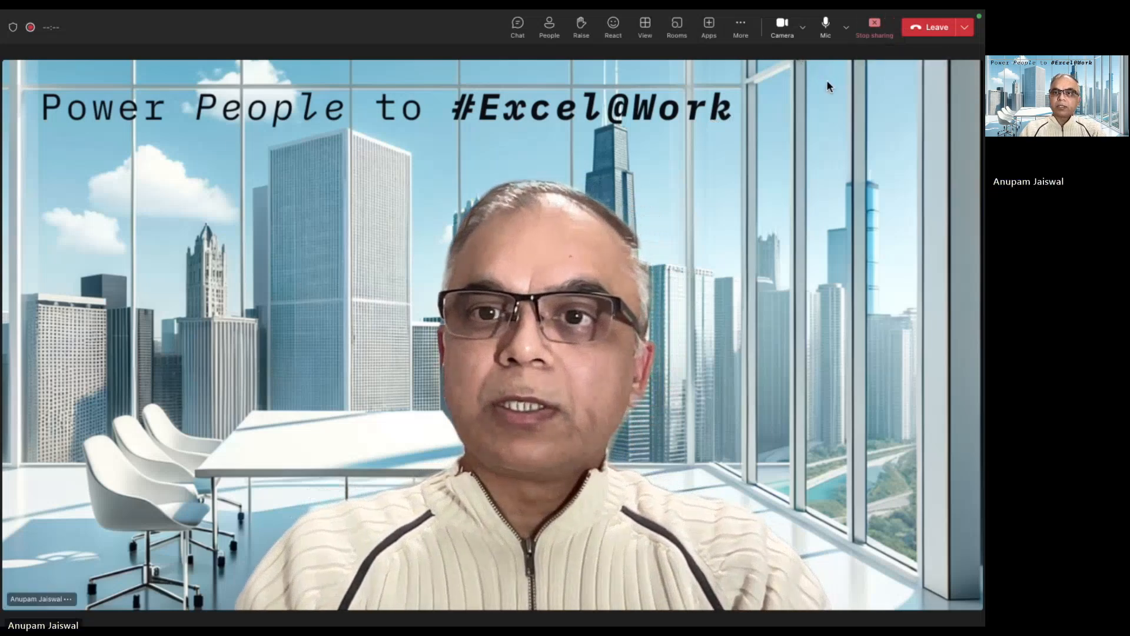
- Switch to SAP, bring up the ZECS_DATA2CLOUD session set for table RSMDATASTATE, and copy the object name
key("super+Tab")
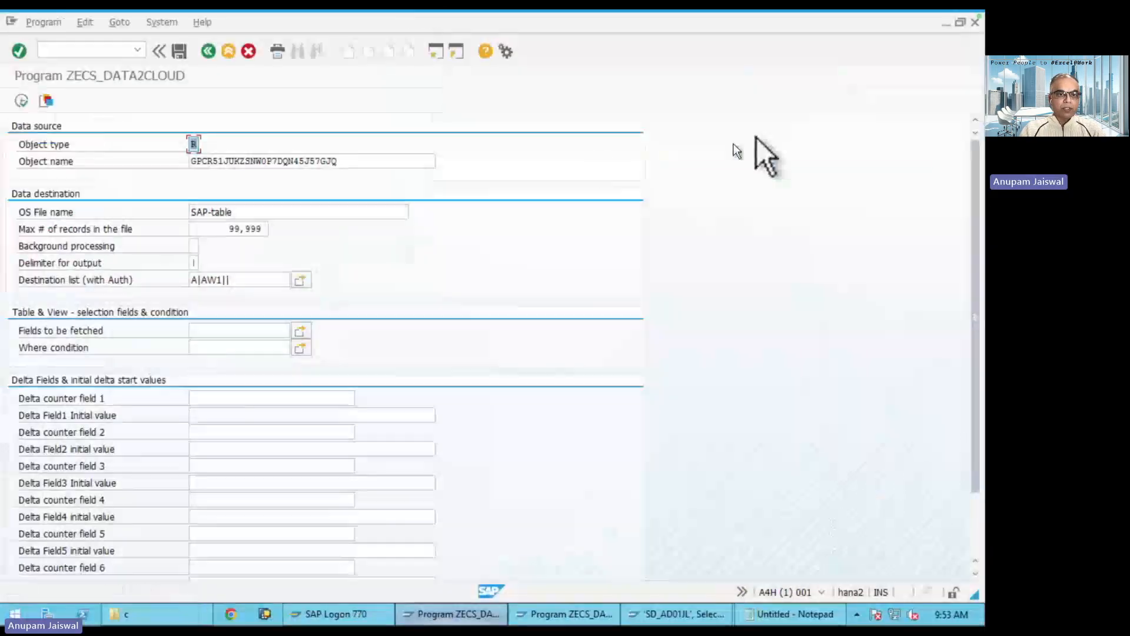
left_click(569, 614)
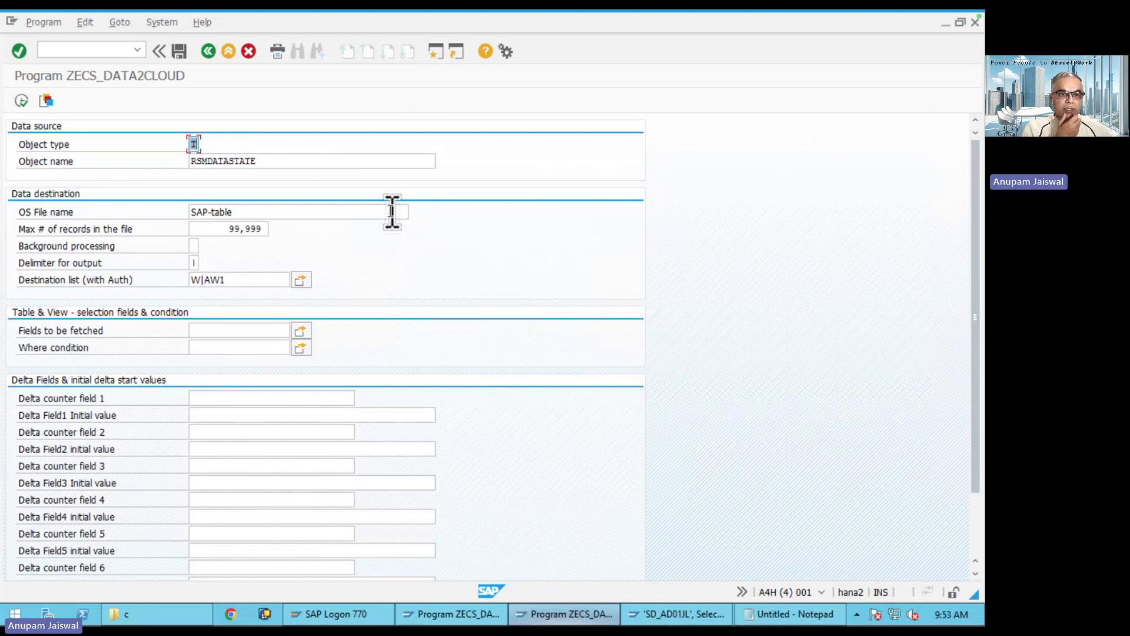
left_click(273, 163)
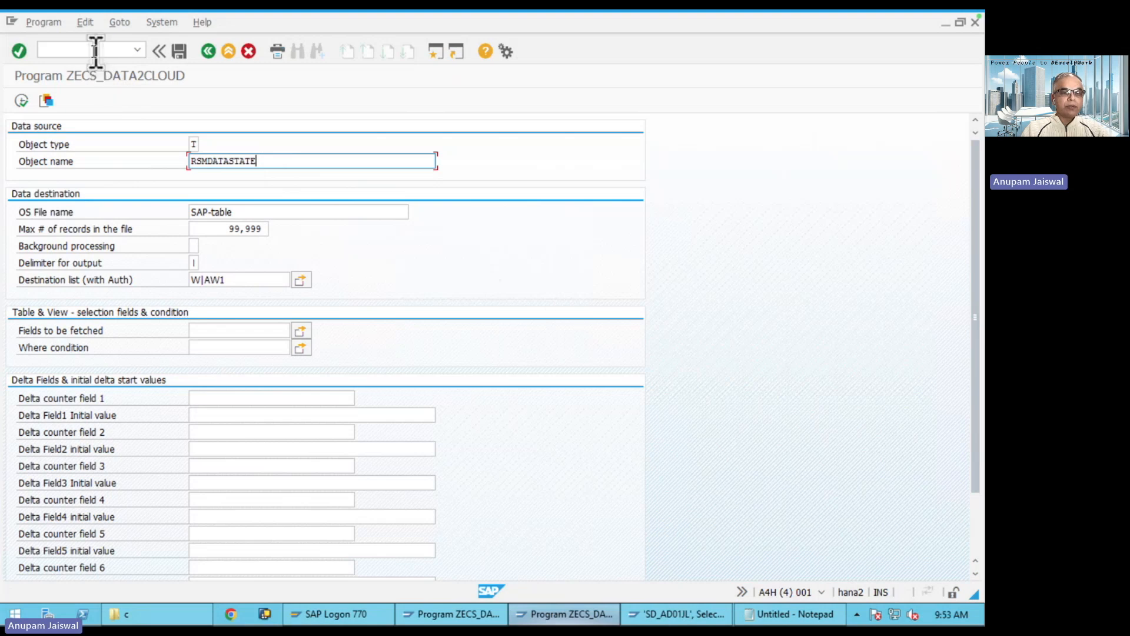
left_click_drag(267, 160, 169, 156)
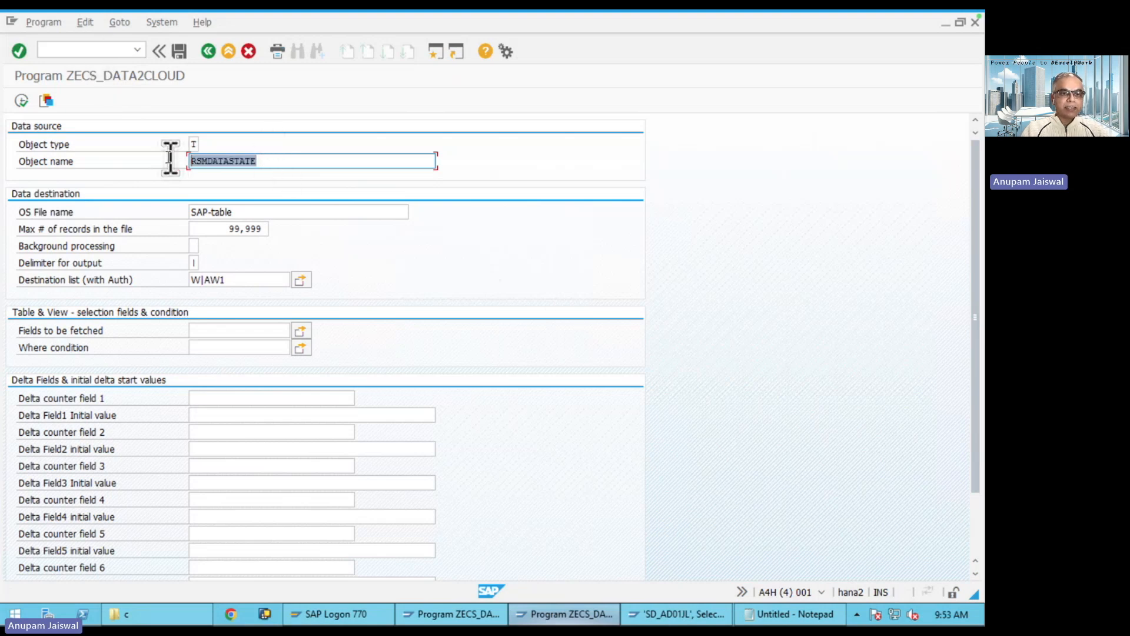
key("ctrl+c")
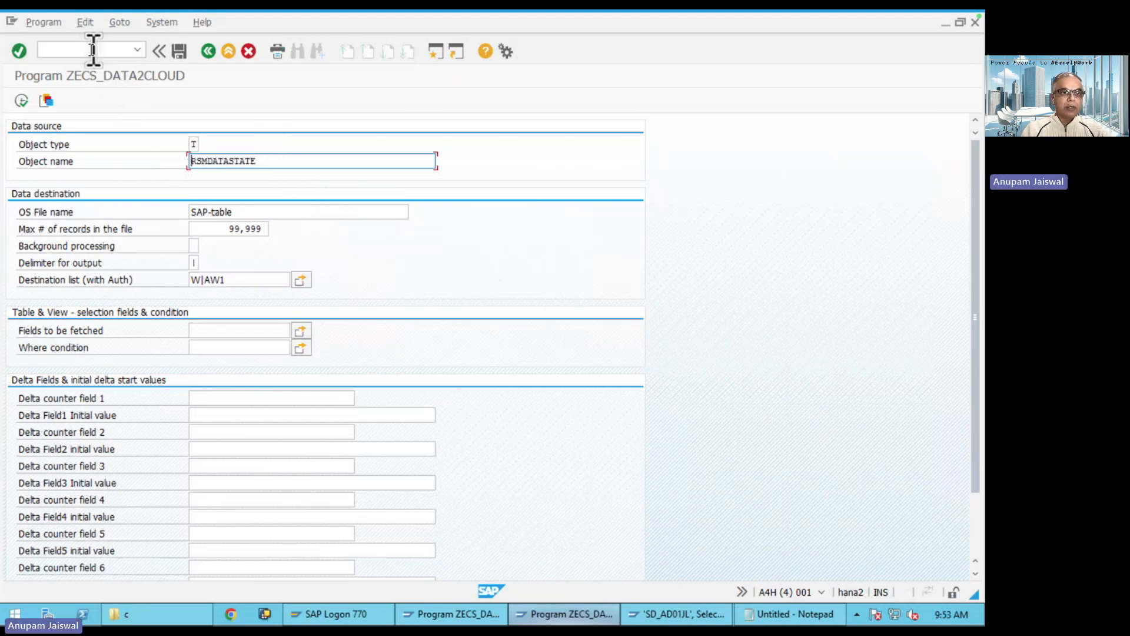
- Open transaction SE16 in a new session using the command /ose16
left_click(92, 51)
type("/o")
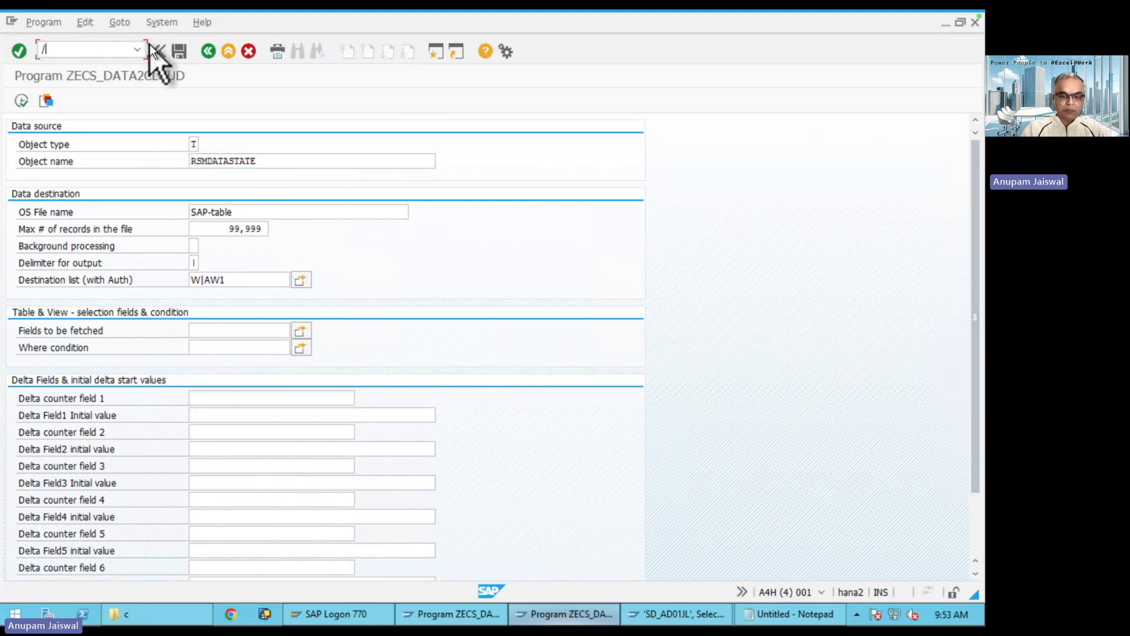
type("se16")
key("Return")
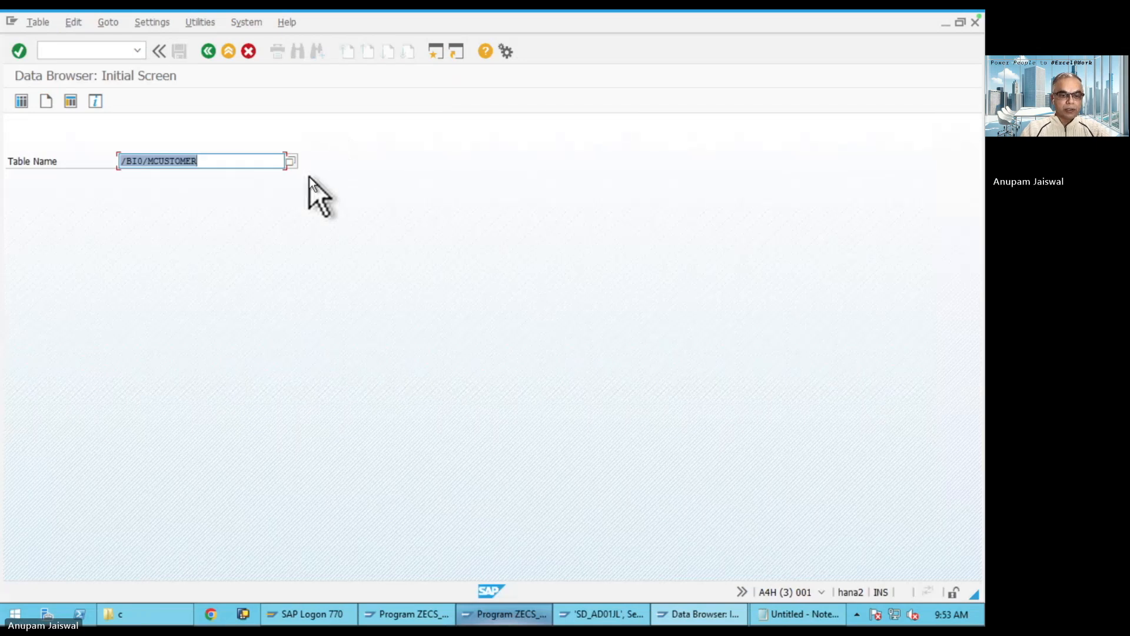
- Open the selection screen for table rsmdatastate in the Data Browser and check its number of entries
type("rsm")
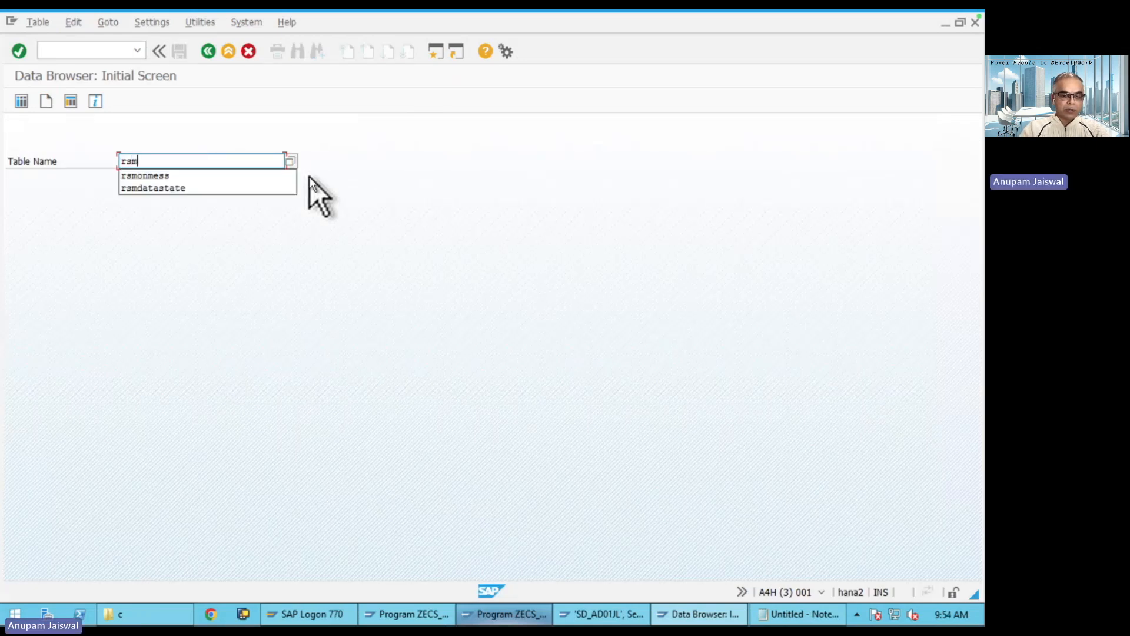
type("data")
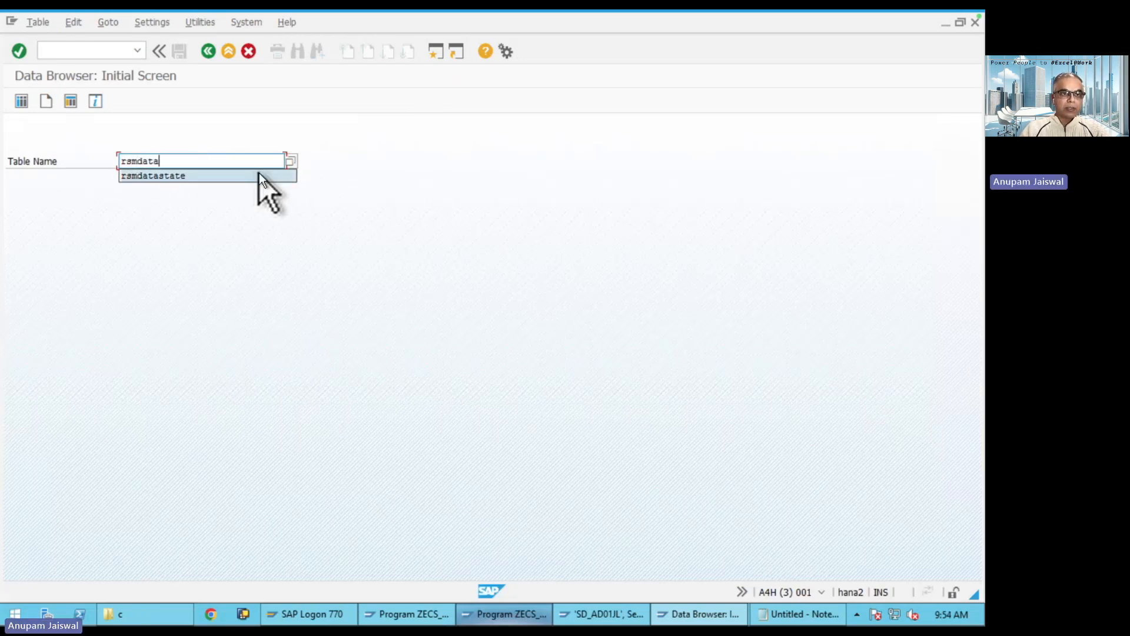
left_click(259, 175)
left_click(23, 100)
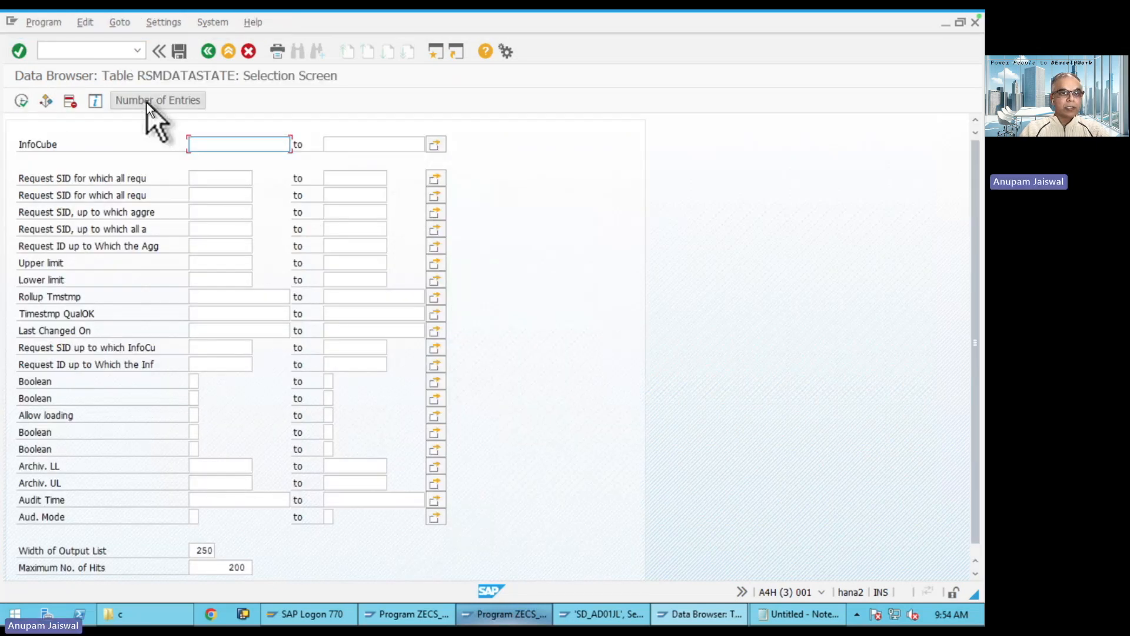
left_click(146, 102)
left_click(295, 316)
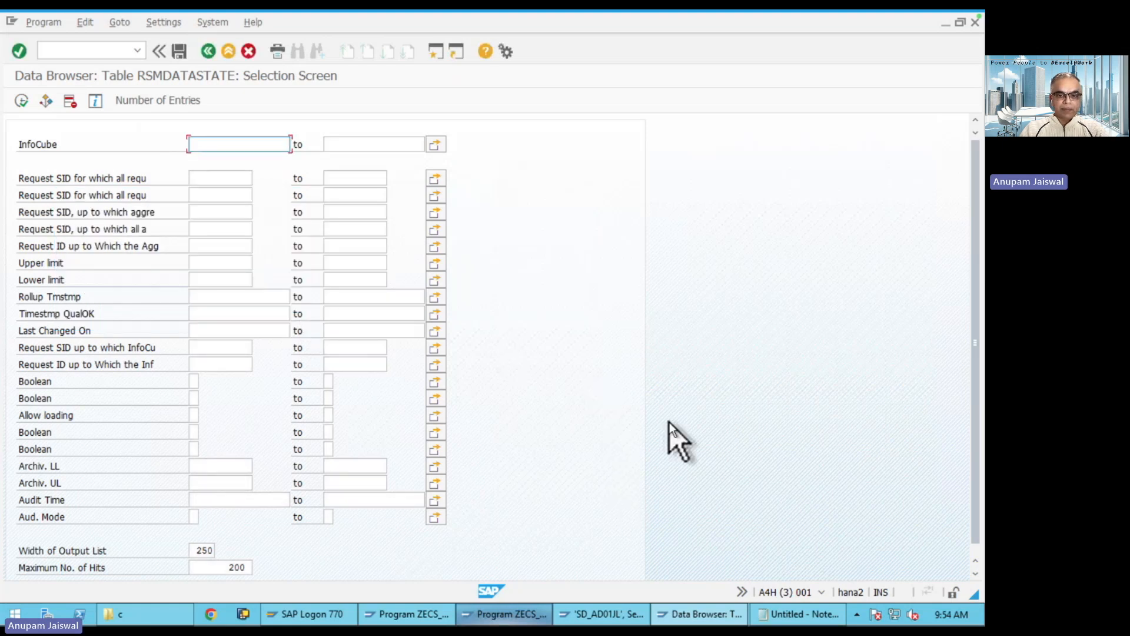
- Return to the ZECS_DATA2CLOUD session for RSMDATASTATE and look over its destination, selection, delta and report output parameters
left_click(522, 620)
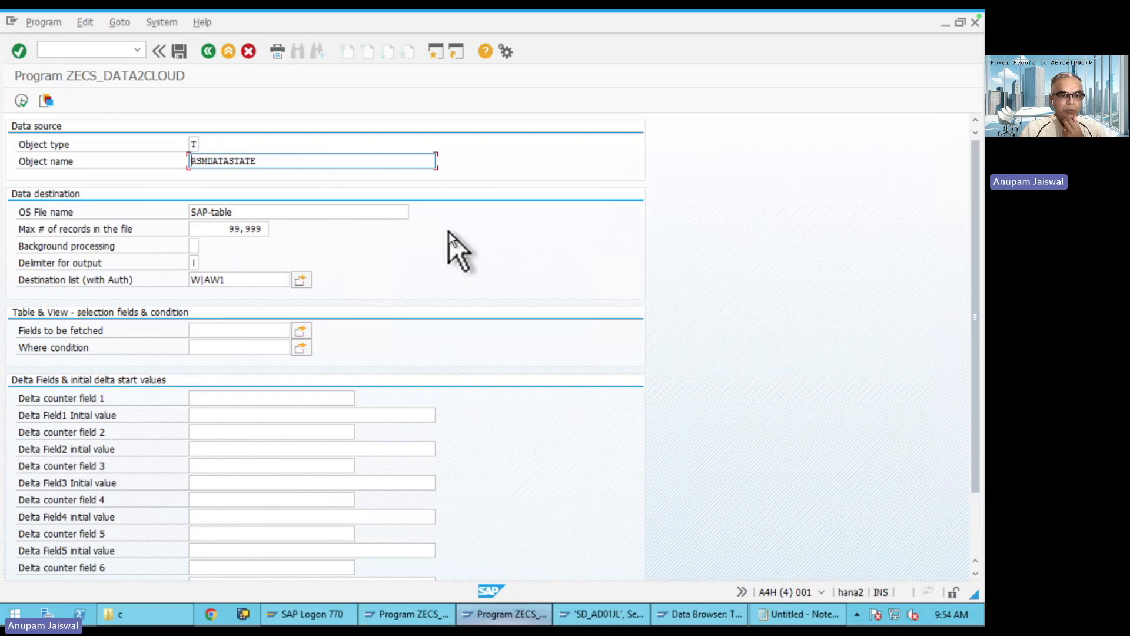
scroll(448, 231, "down", 1)
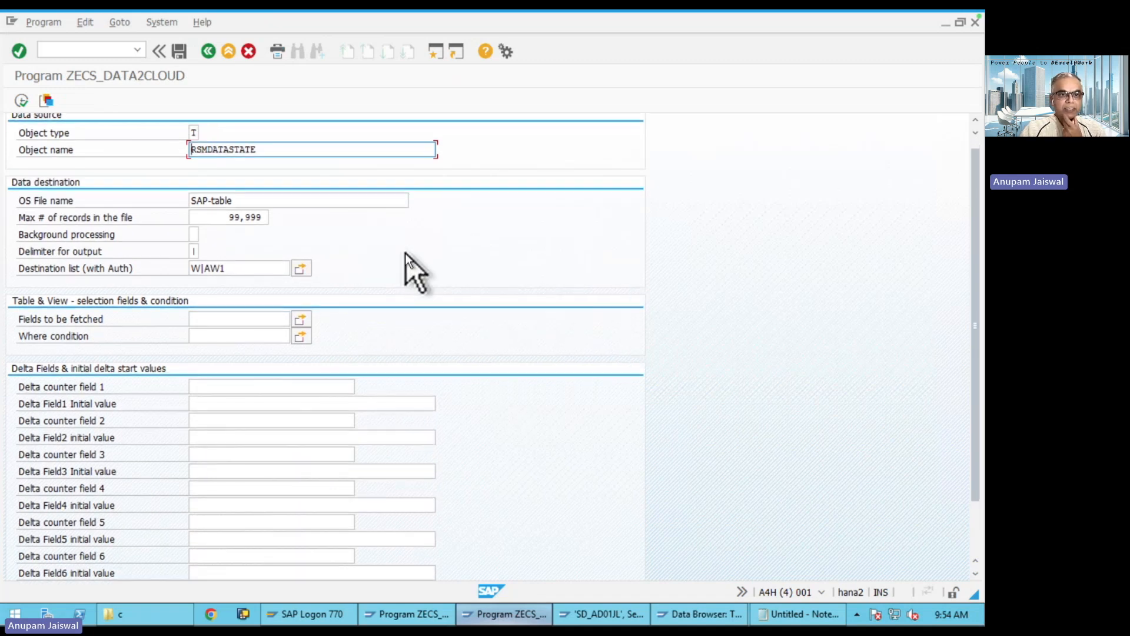
scroll(405, 253, "down", 2)
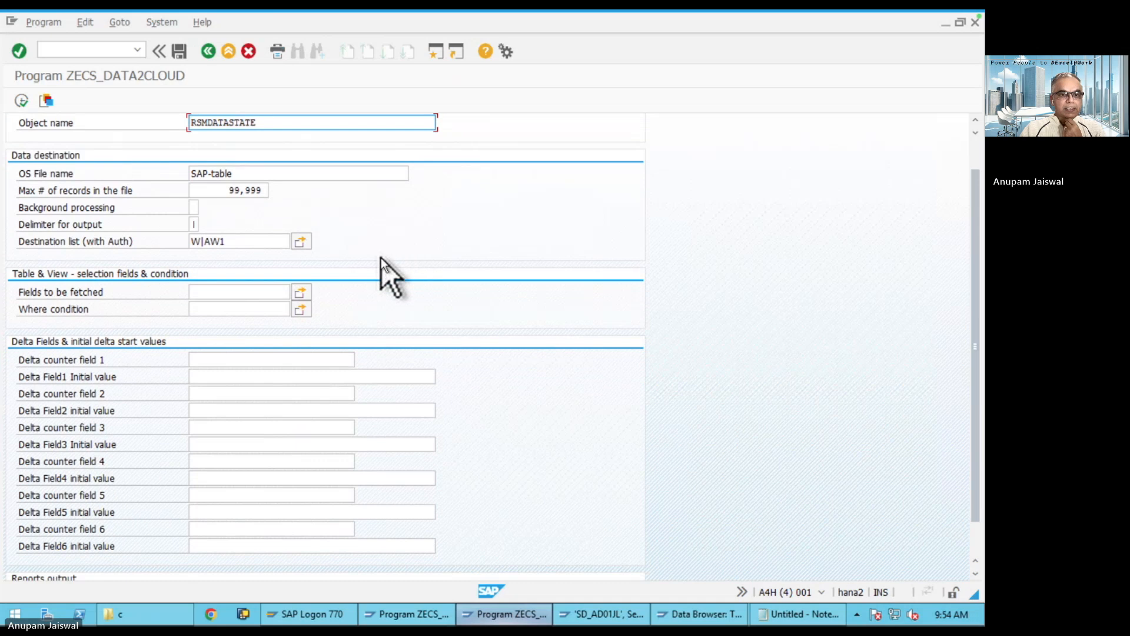
scroll(380, 256, "down", 2)
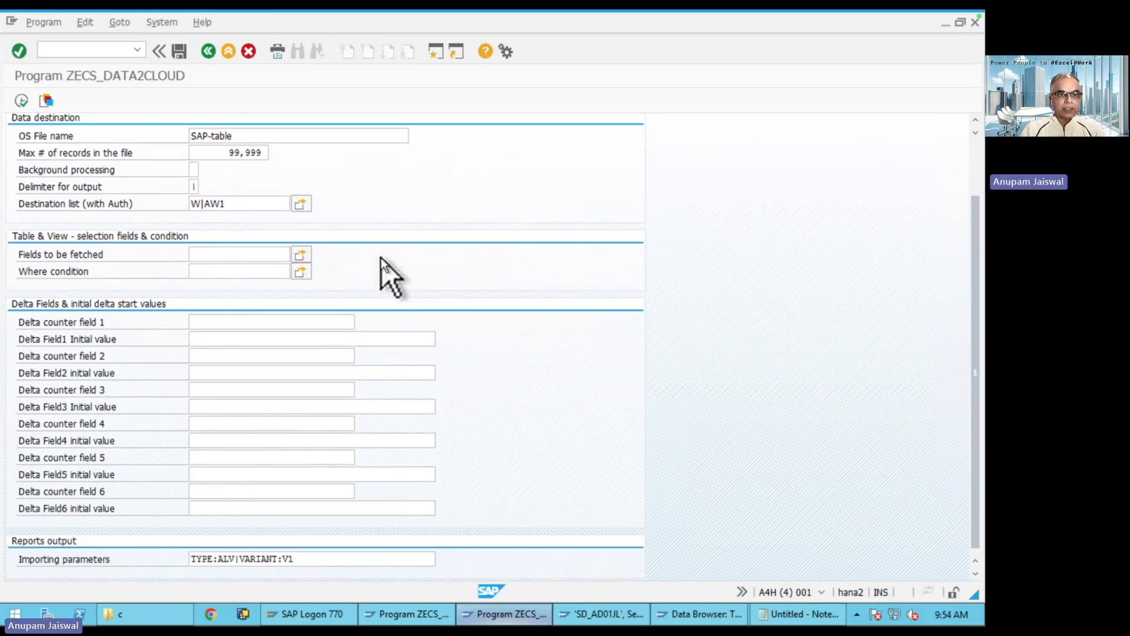
scroll(380, 257, "up", 4)
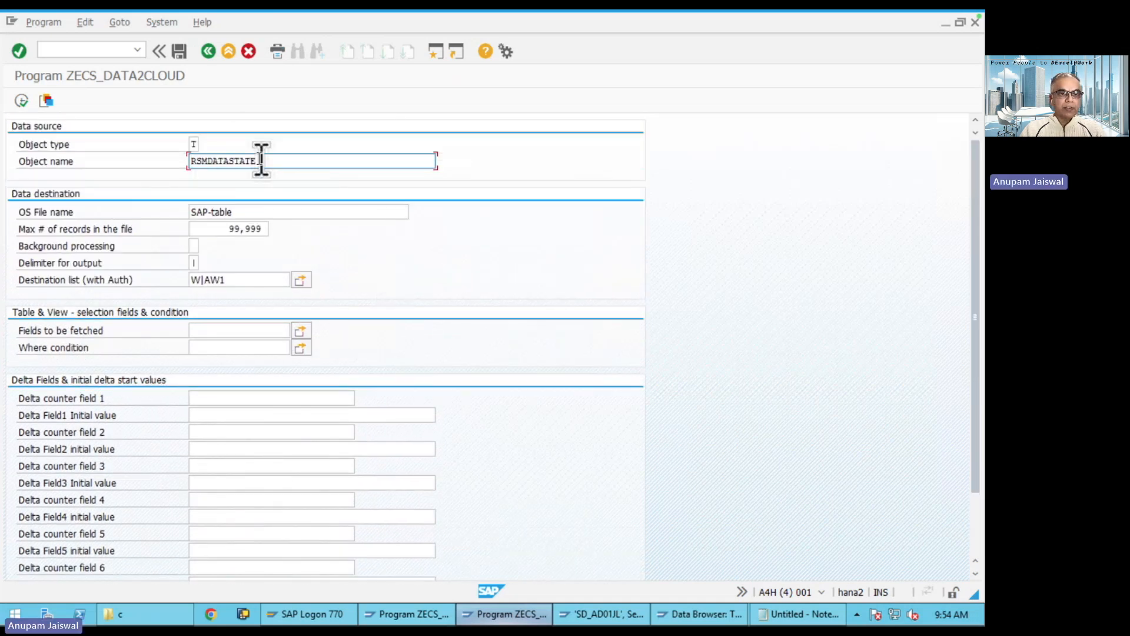
- Check the object type, object name and destination list, run the RSMDATASTATE export to W|AW1, and return to the parameter screen
left_click(203, 145)
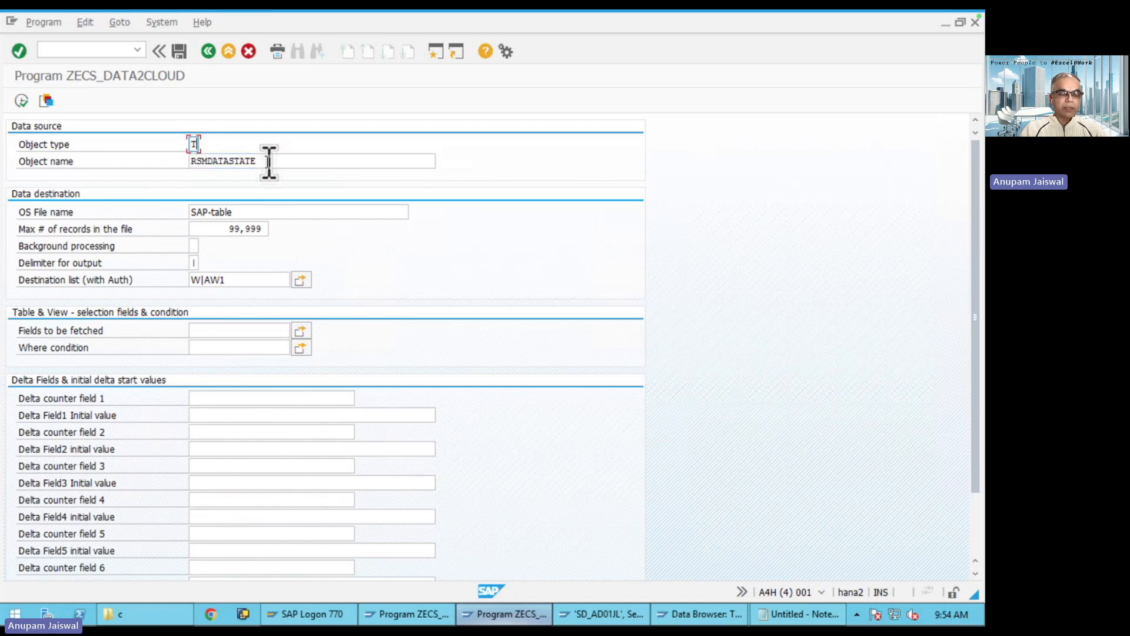
left_click_drag(271, 162, 181, 161)
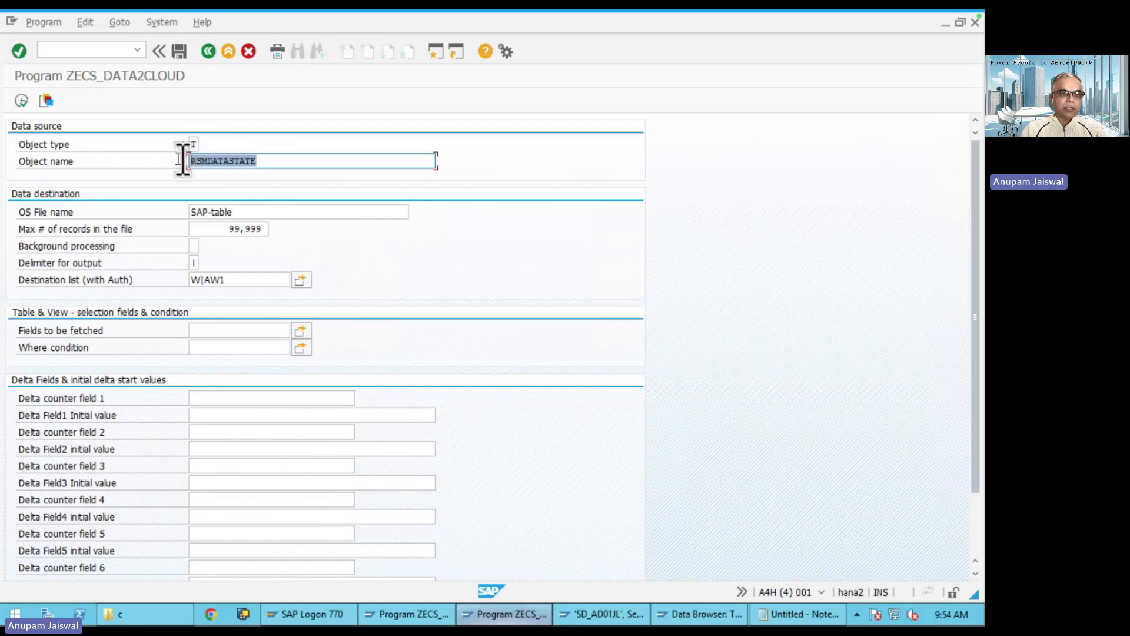
left_click(202, 278)
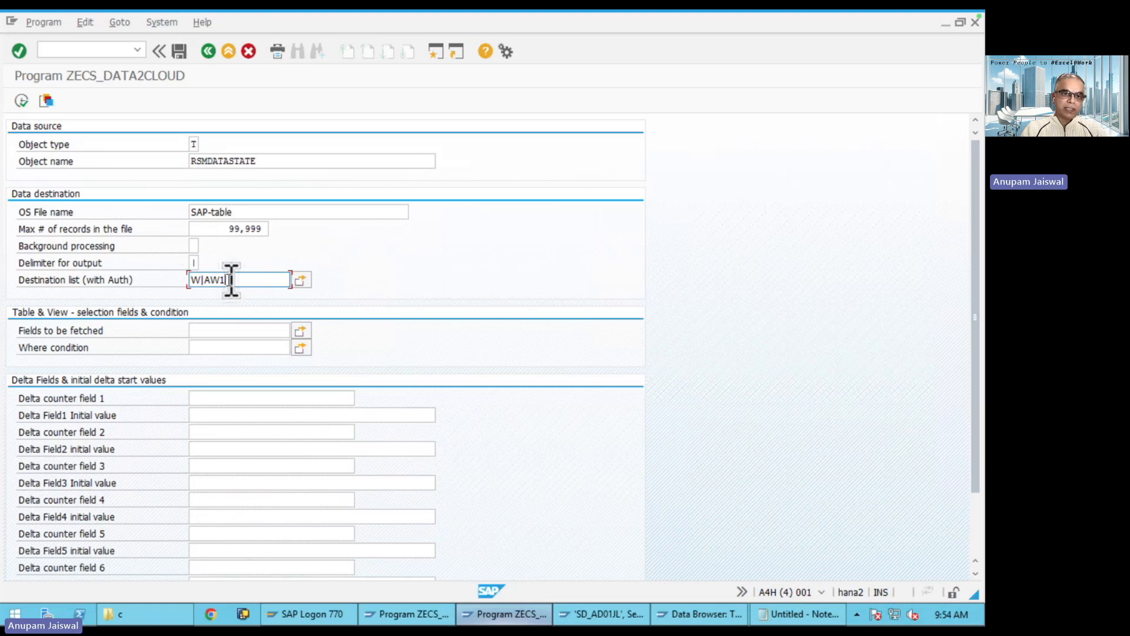
double_click(209, 280)
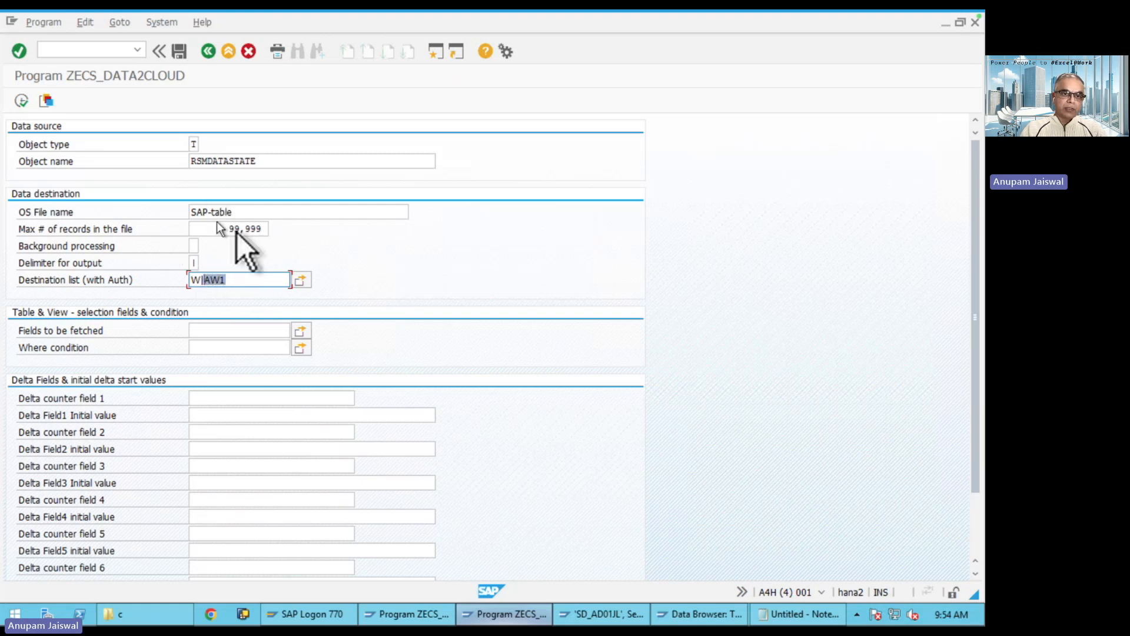
left_click(21, 100)
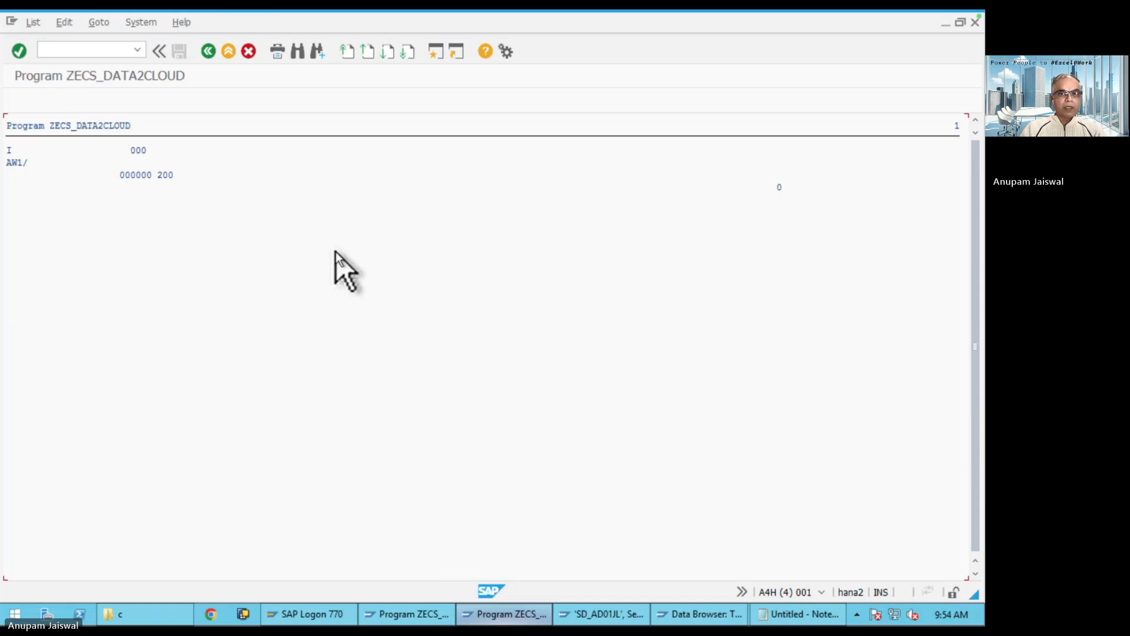
left_click(209, 51)
- Launch the AWS-S3 app and sign in as the root user with the prefilled e-mail and saved password
mouse_move(2, 369)
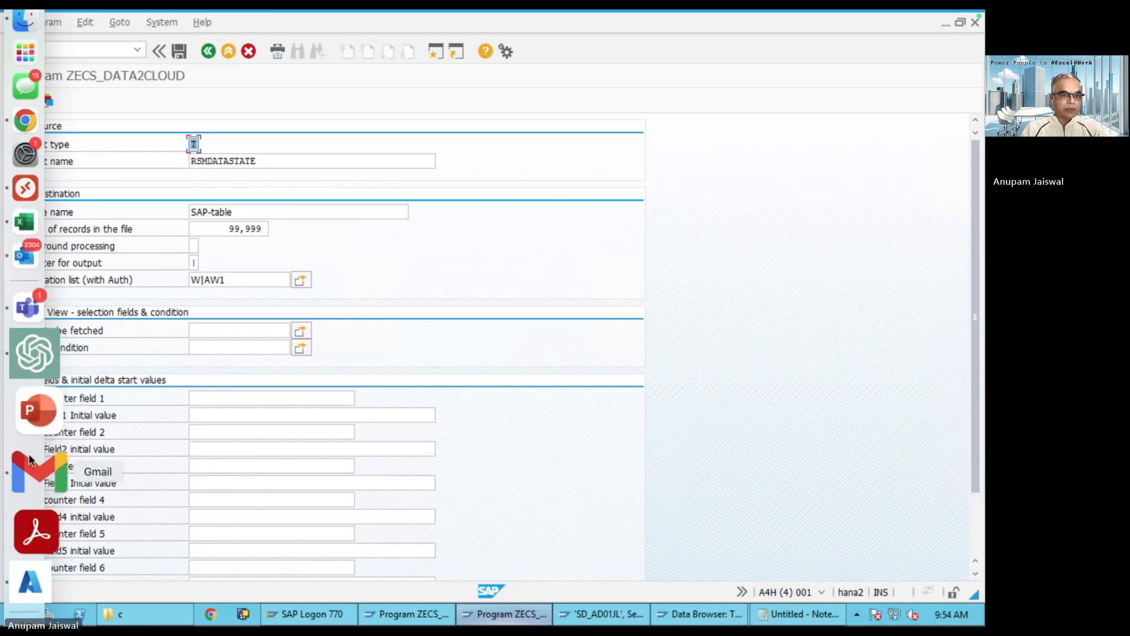
key("super+space")
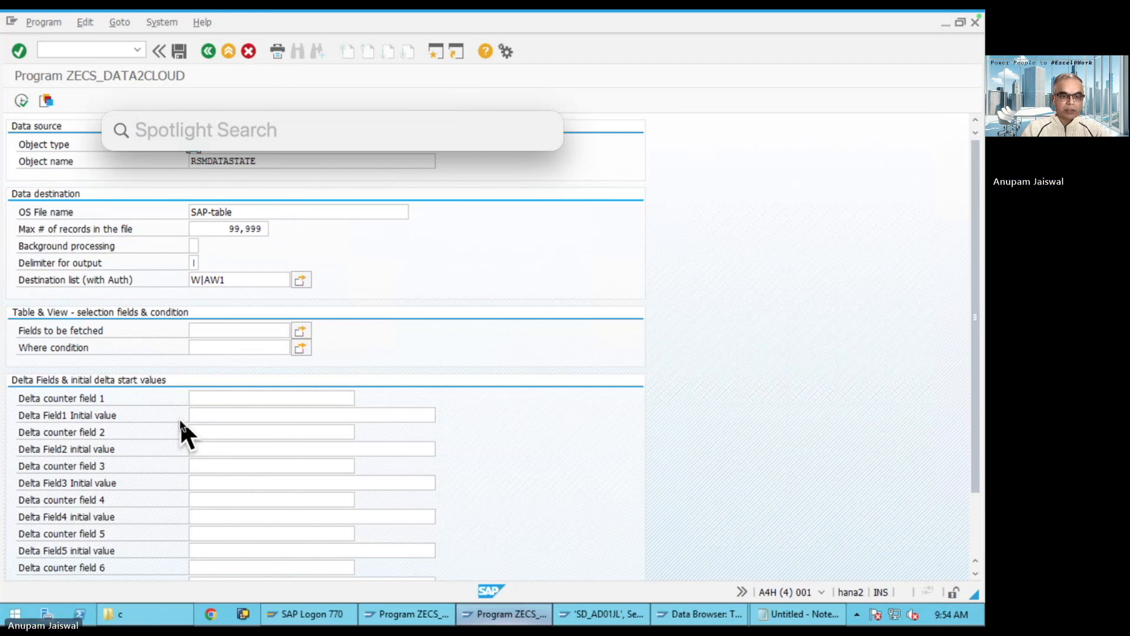
type("aws-S3.app")
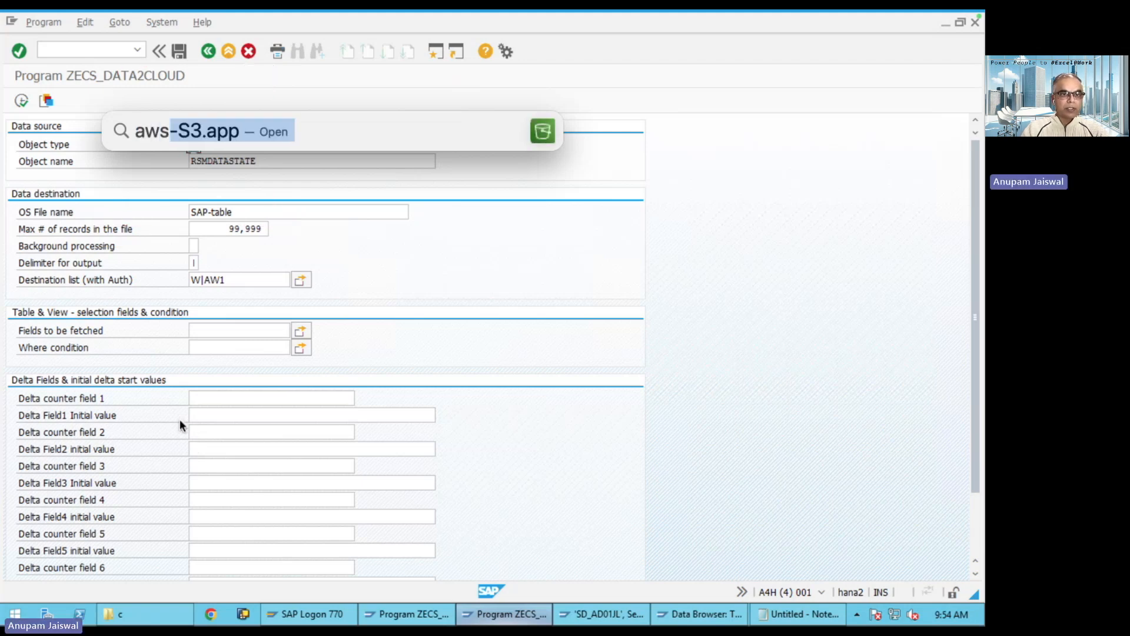
key("Return")
left_click(105, 42)
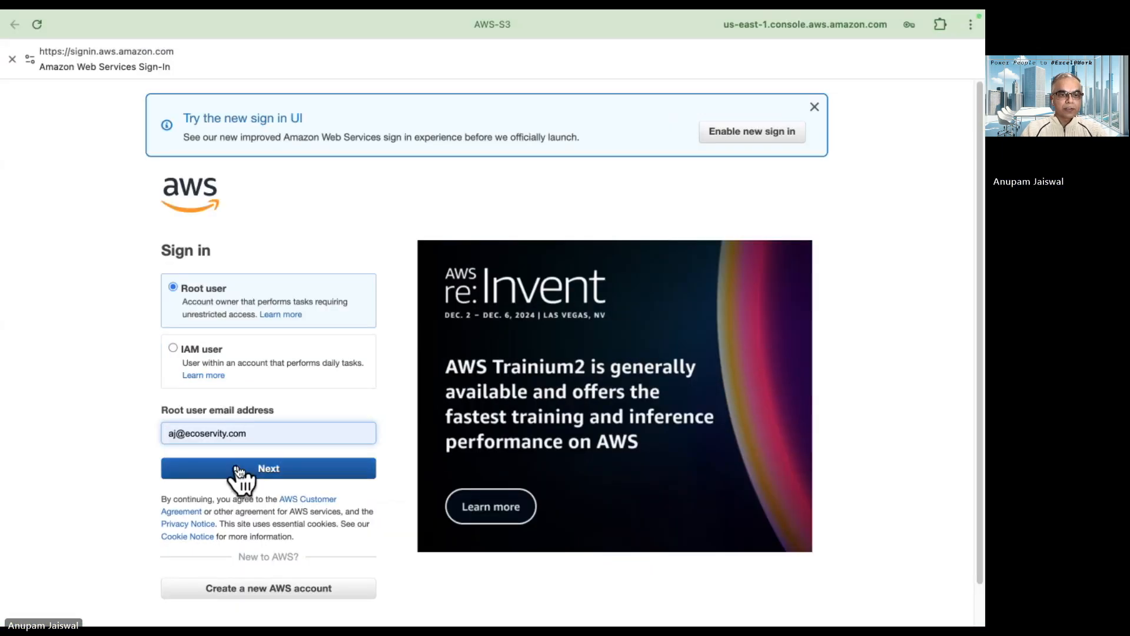
left_click(238, 468)
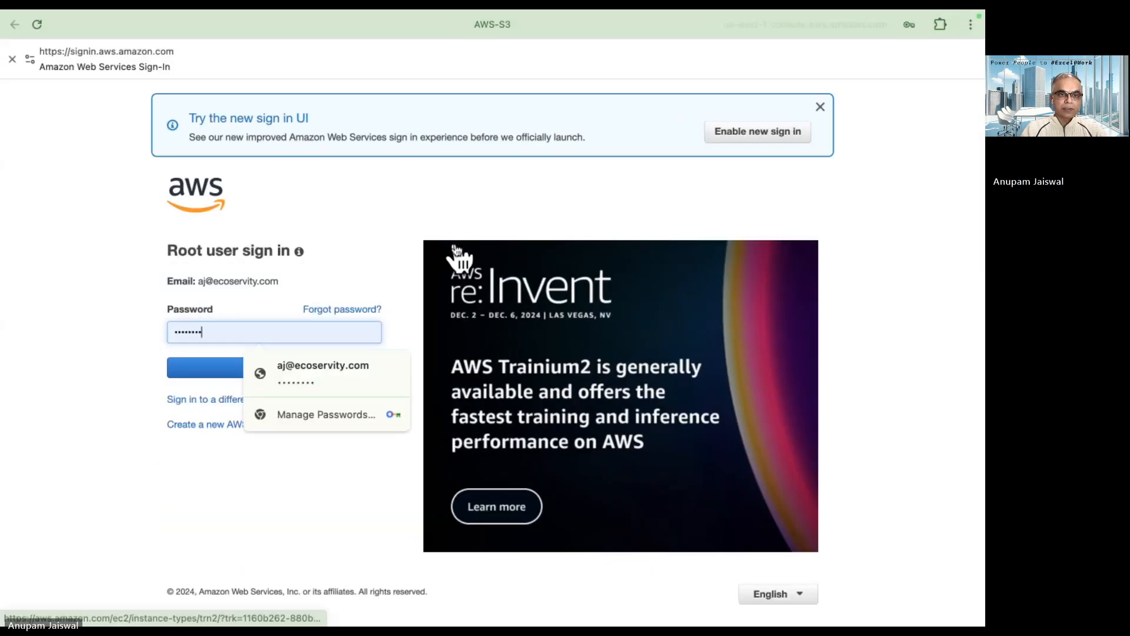
left_click(219, 369)
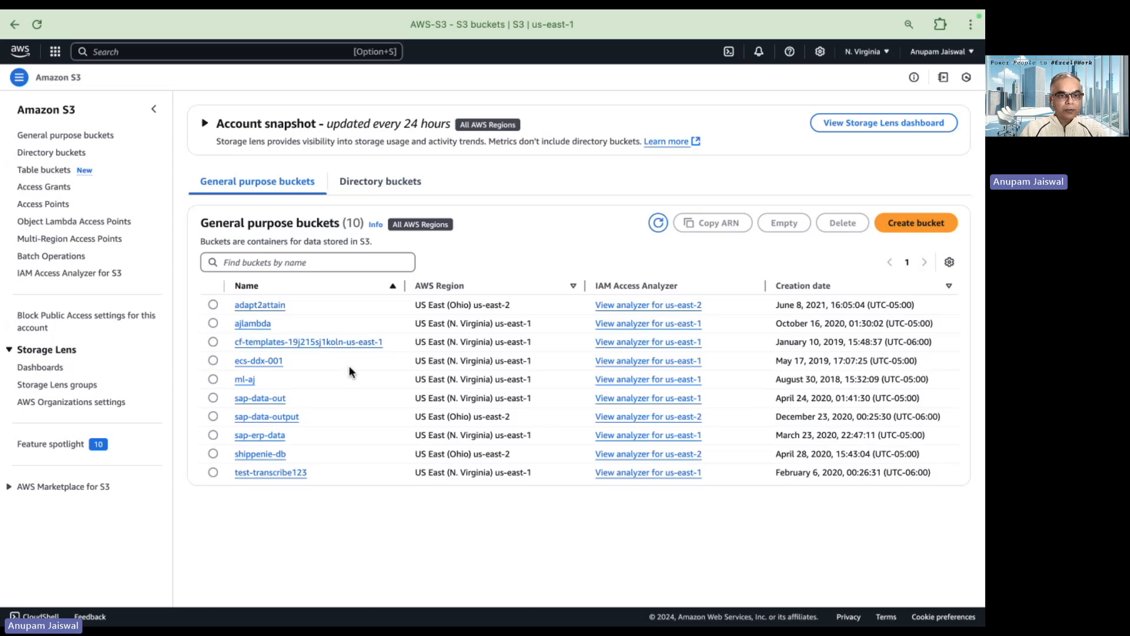
- Open the ecs-ddx-001 bucket, refresh its objects, and sort them by last modified with the newest first
left_click(274, 363)
left_click(313, 199)
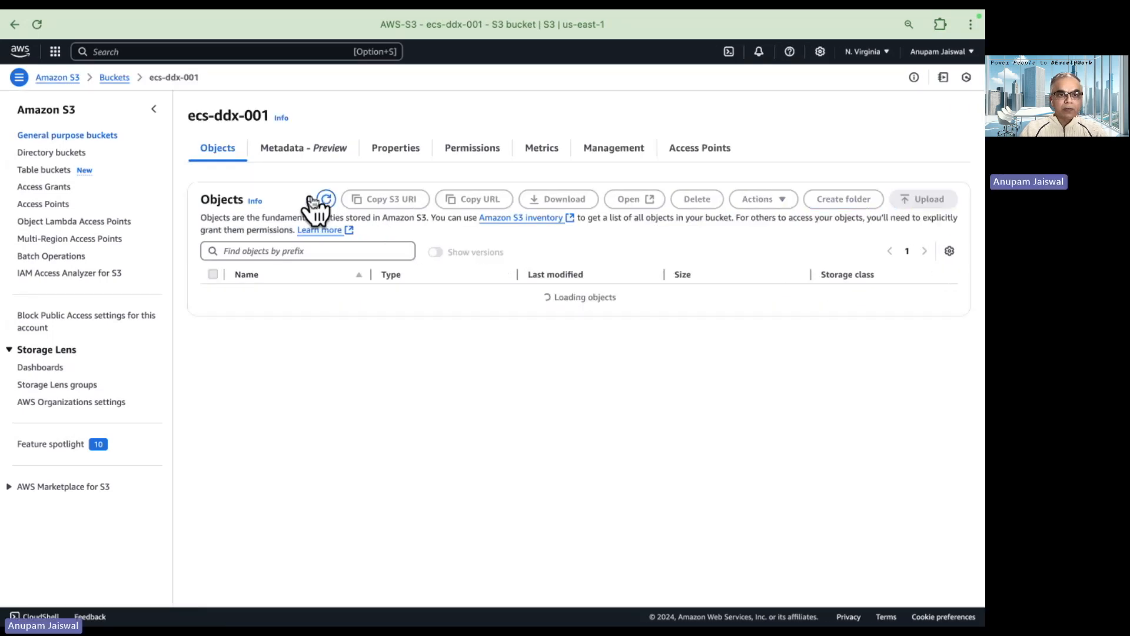
left_click(560, 276)
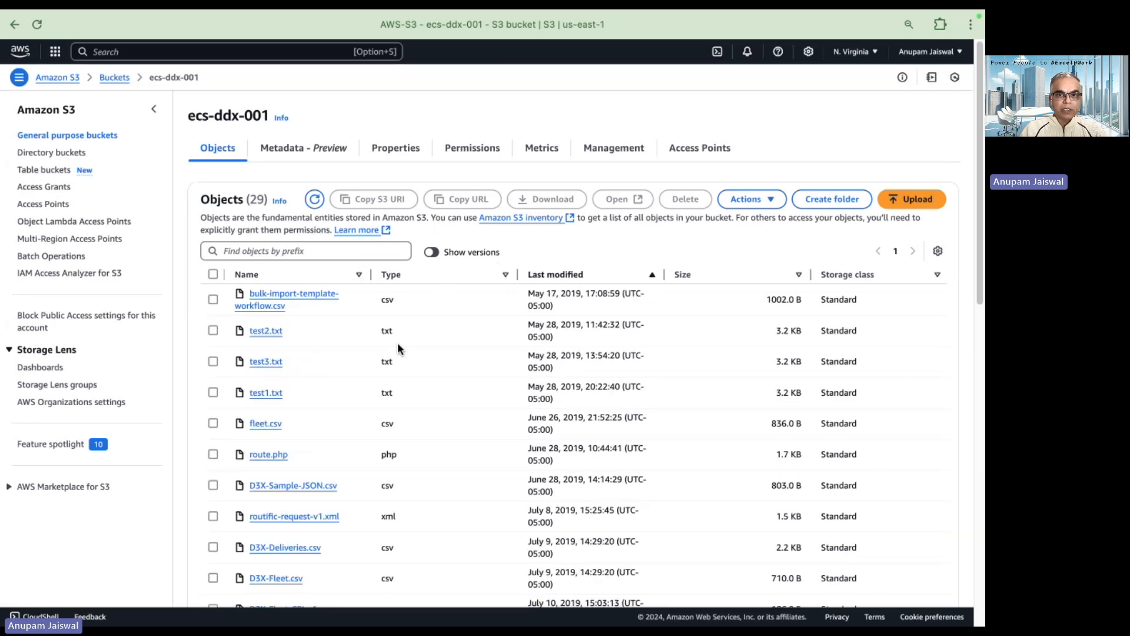
left_click(558, 277)
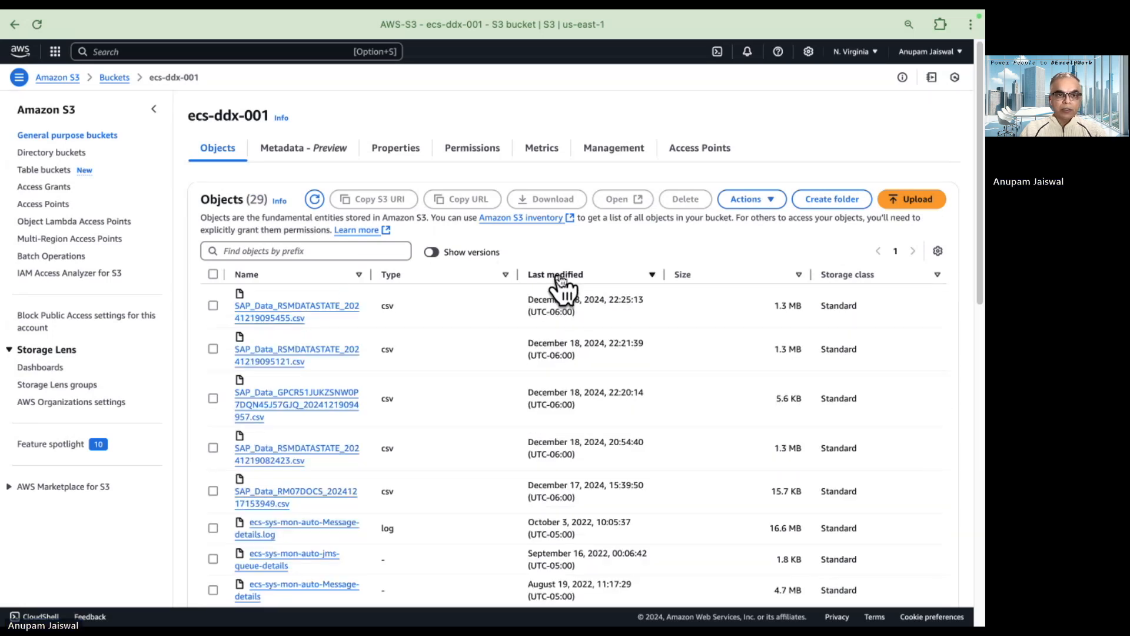
- Open the newest object, SAP_Data_RSMDATASTATE_20241219095455.csv, and examine its contents through the object URL
left_click(331, 311)
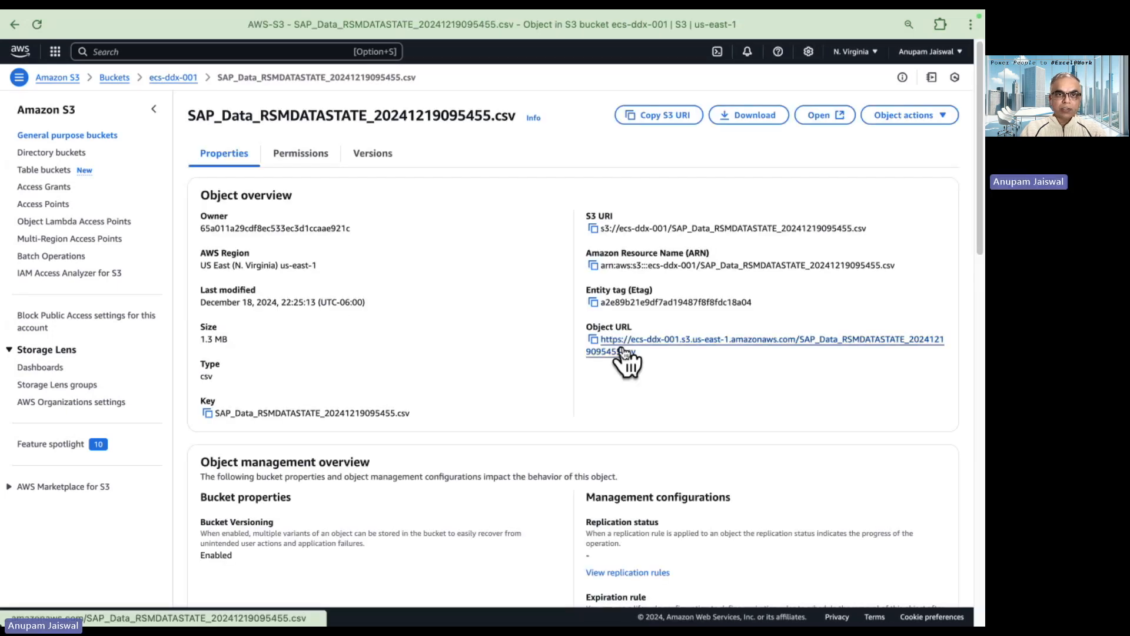
left_click(622, 353)
scroll(571, 236, "down", 1)
scroll(571, 236, "up", 2)
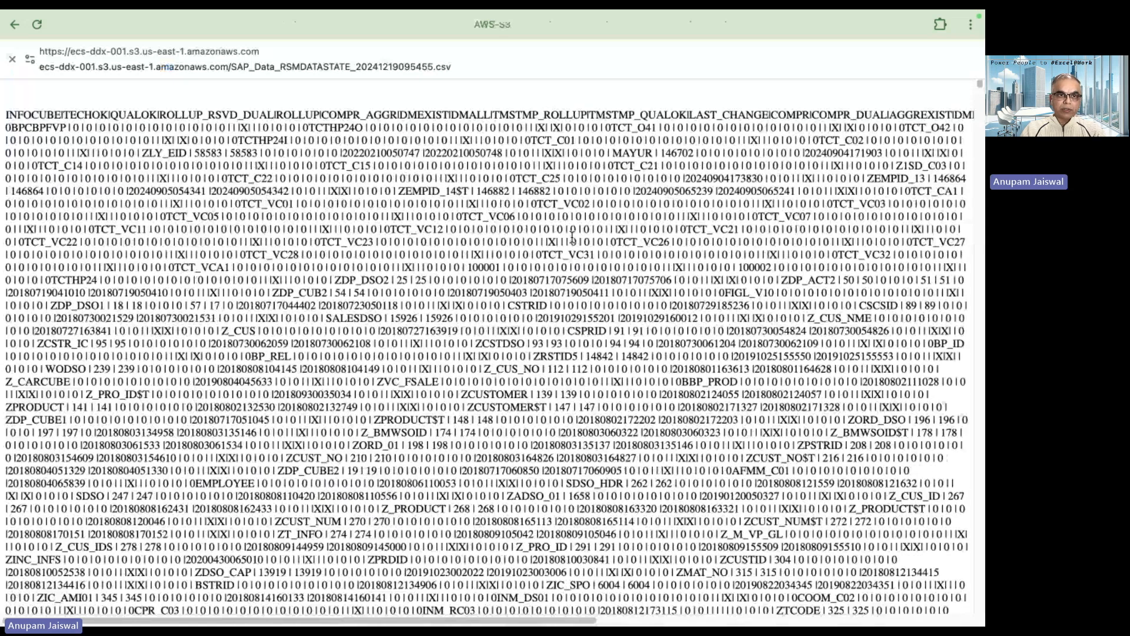
- Switch back to SAP and return the RSMDATASTATE Data Browser session to its initial screen
key("ctrl+Right")
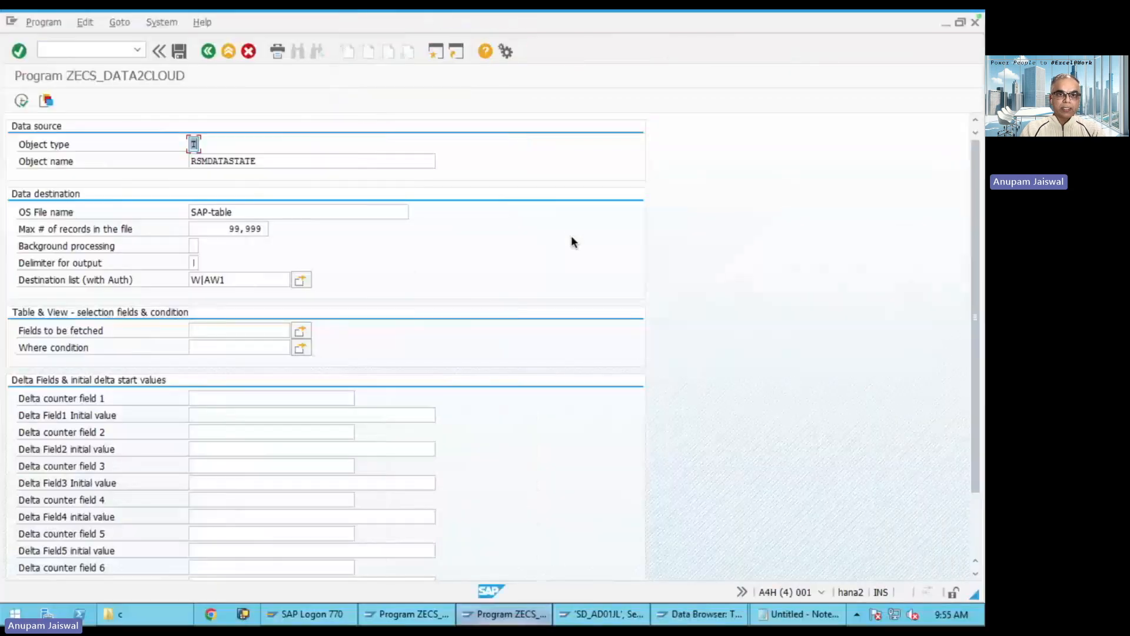
left_click(706, 614)
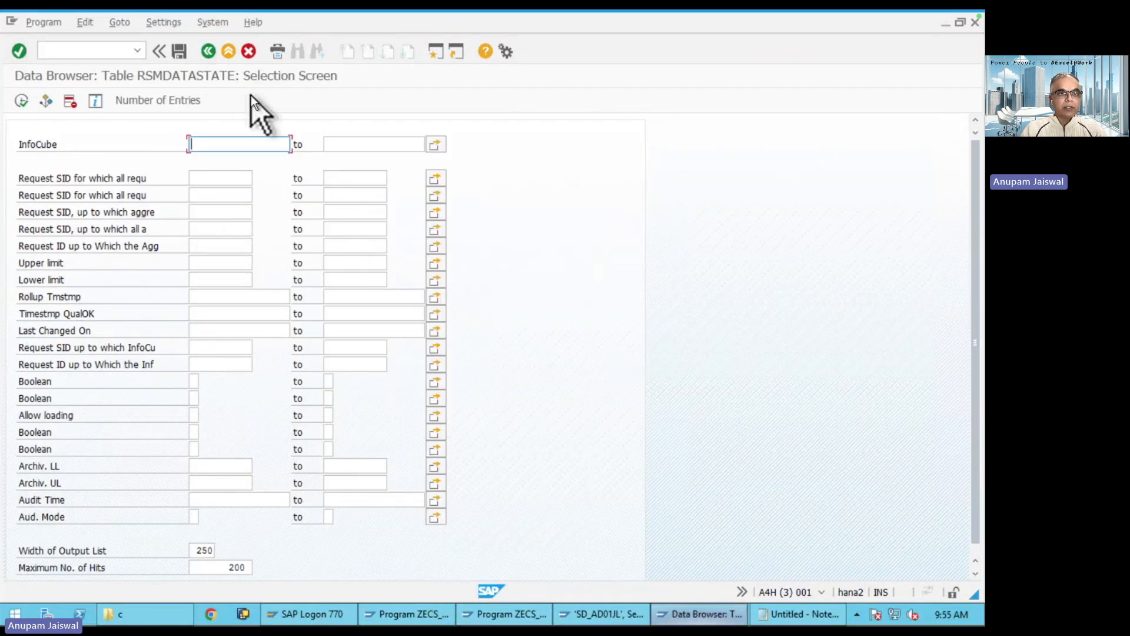
left_click(209, 52)
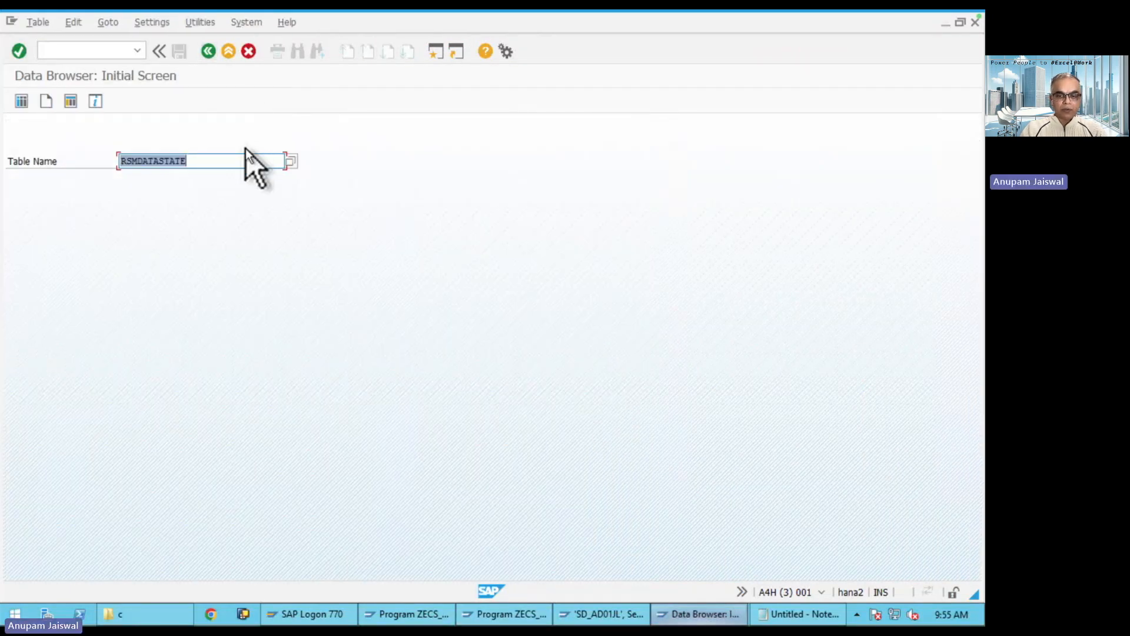
- Check the number of entries in table /BI0/MCUSTOMER in the Data Browser
type("/")
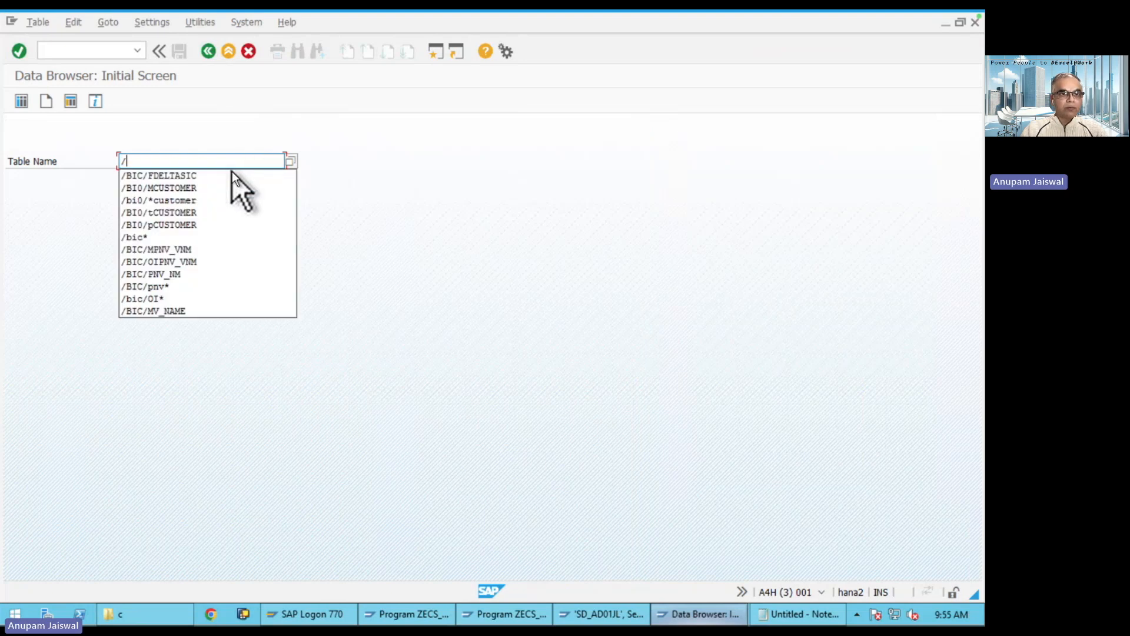
left_click(237, 187)
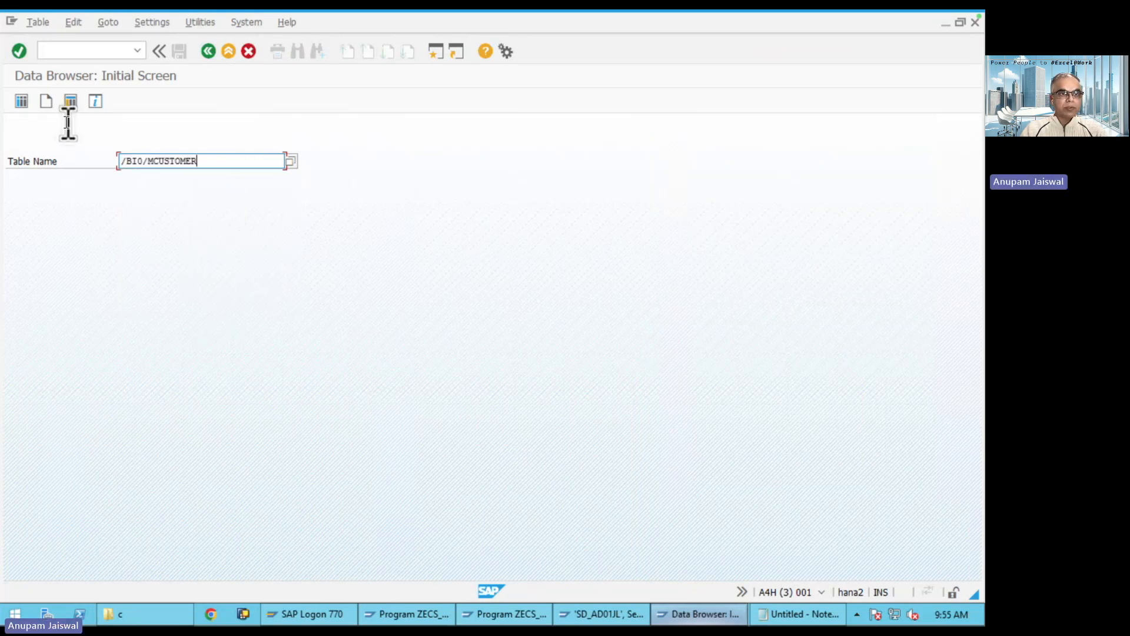
left_click(19, 101)
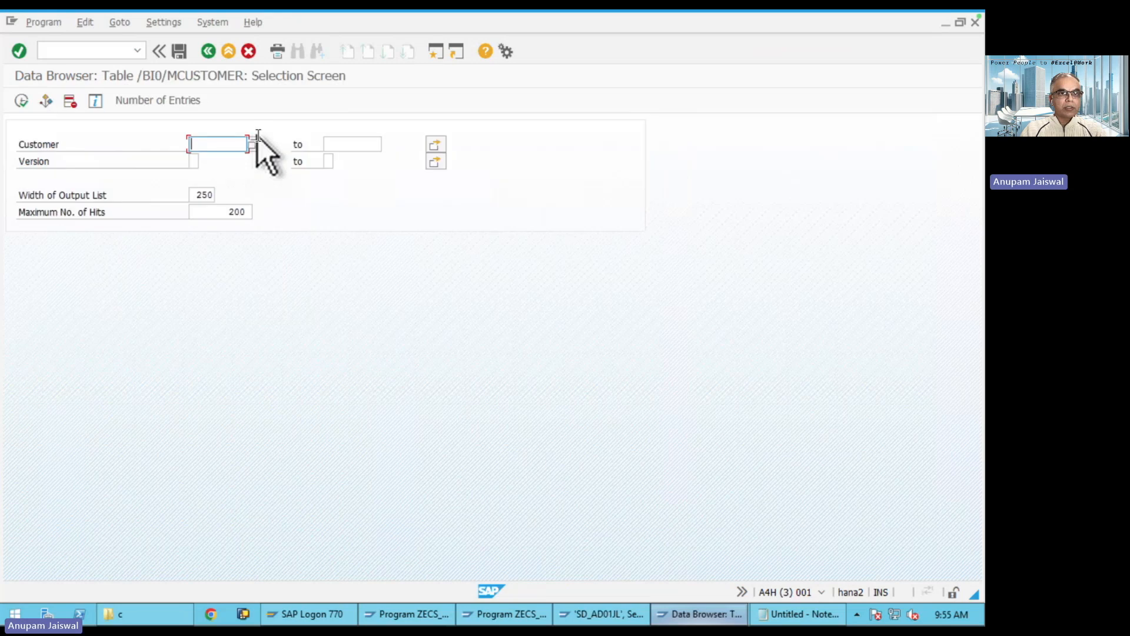
left_click(175, 99)
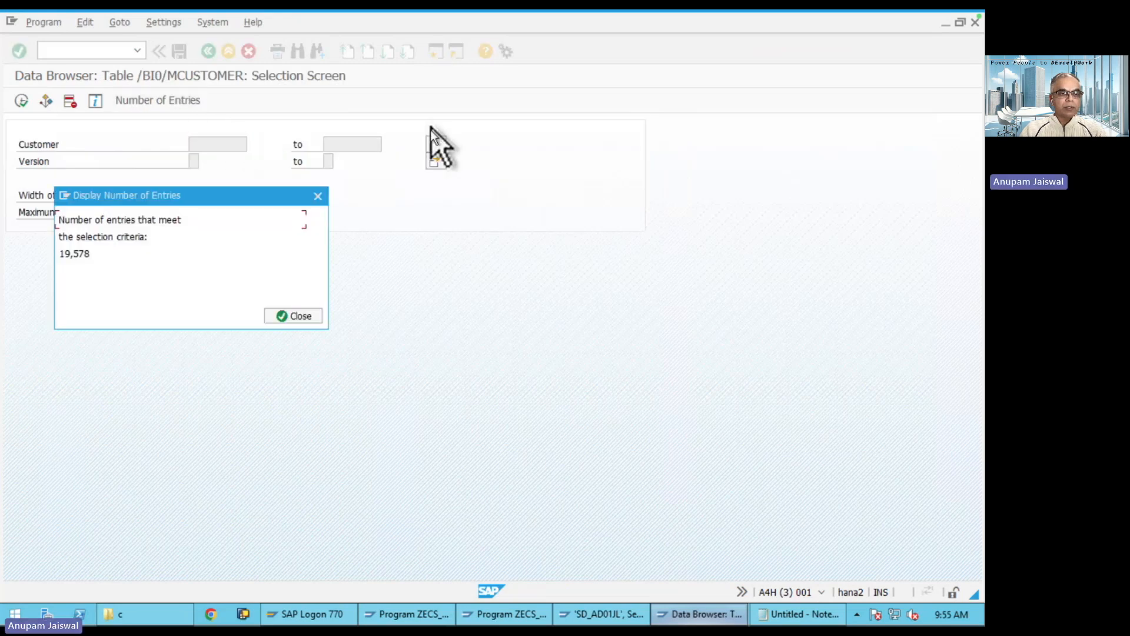
left_click(300, 316)
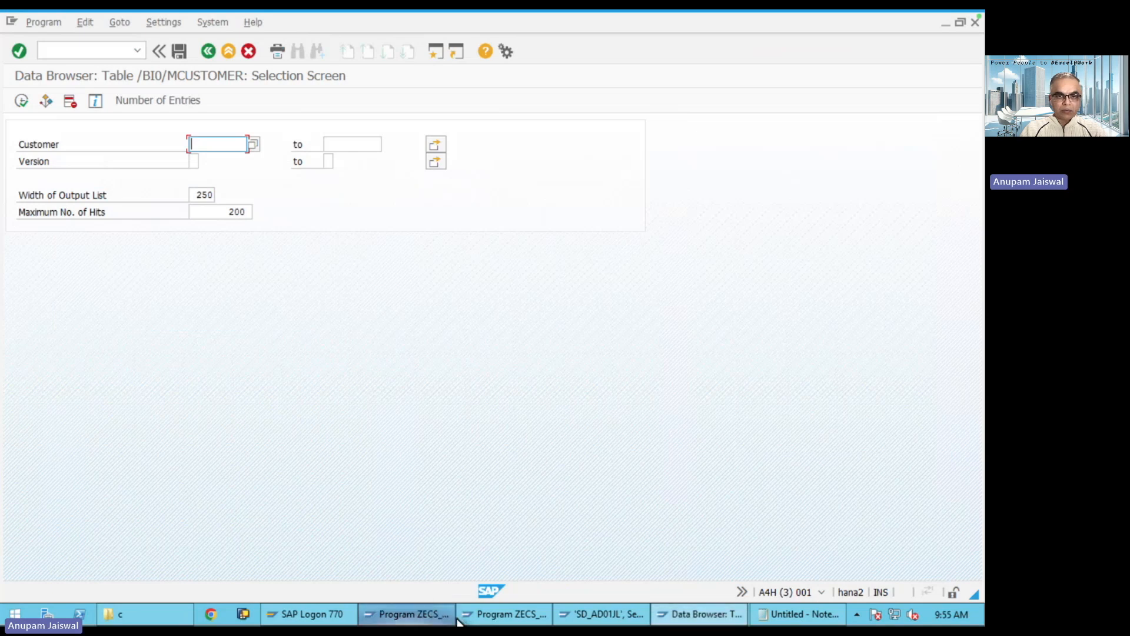
- In the ZECS_DATA2CLOUD session for table exports, set the object name to /BI0/MCUSTOMER and execute the upload
left_click(488, 621)
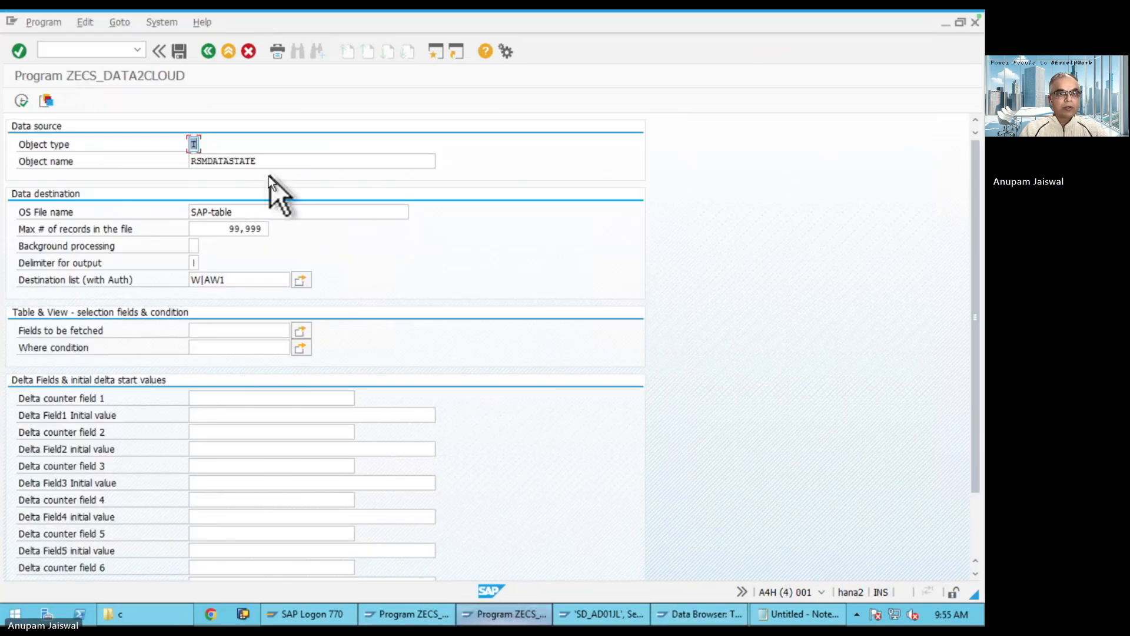
left_click(247, 161)
double_click(188, 160)
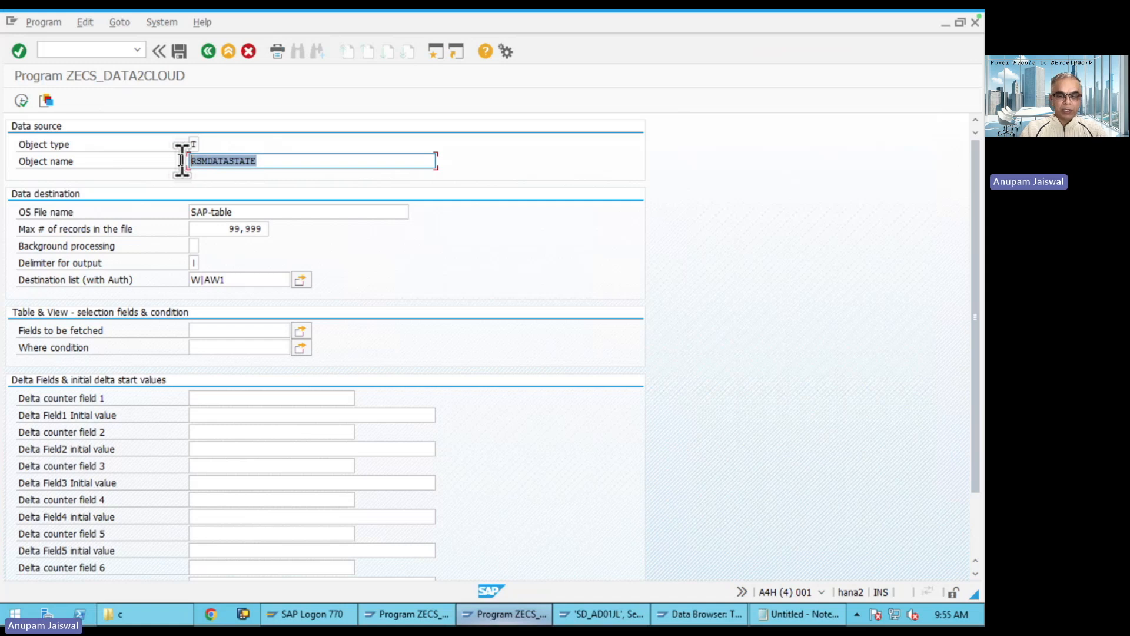
type("/")
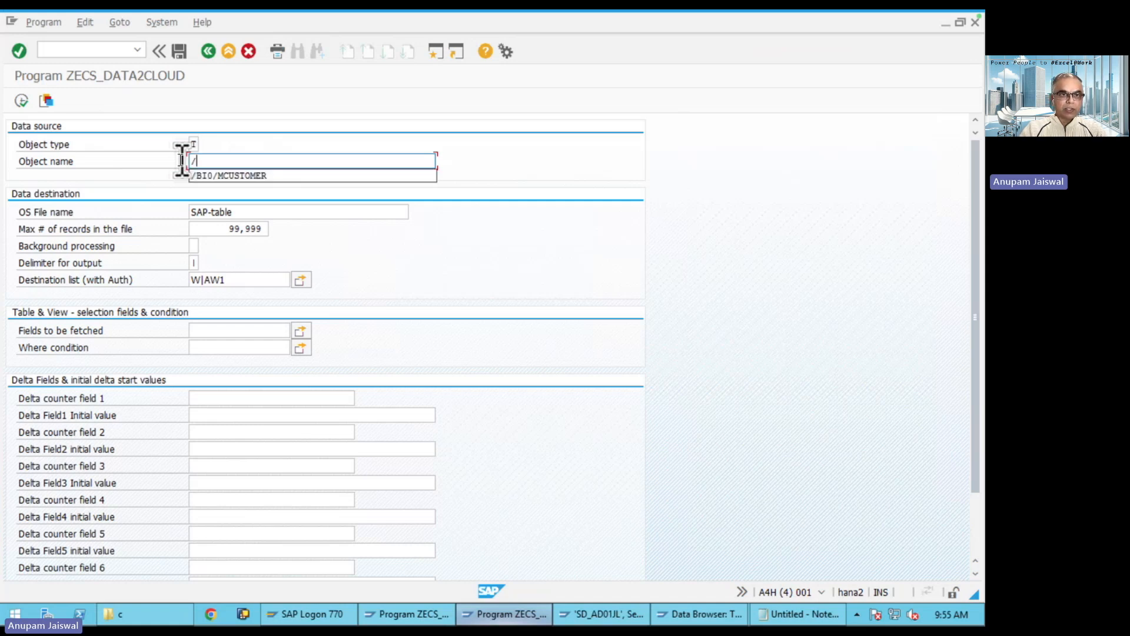
left_click(277, 175)
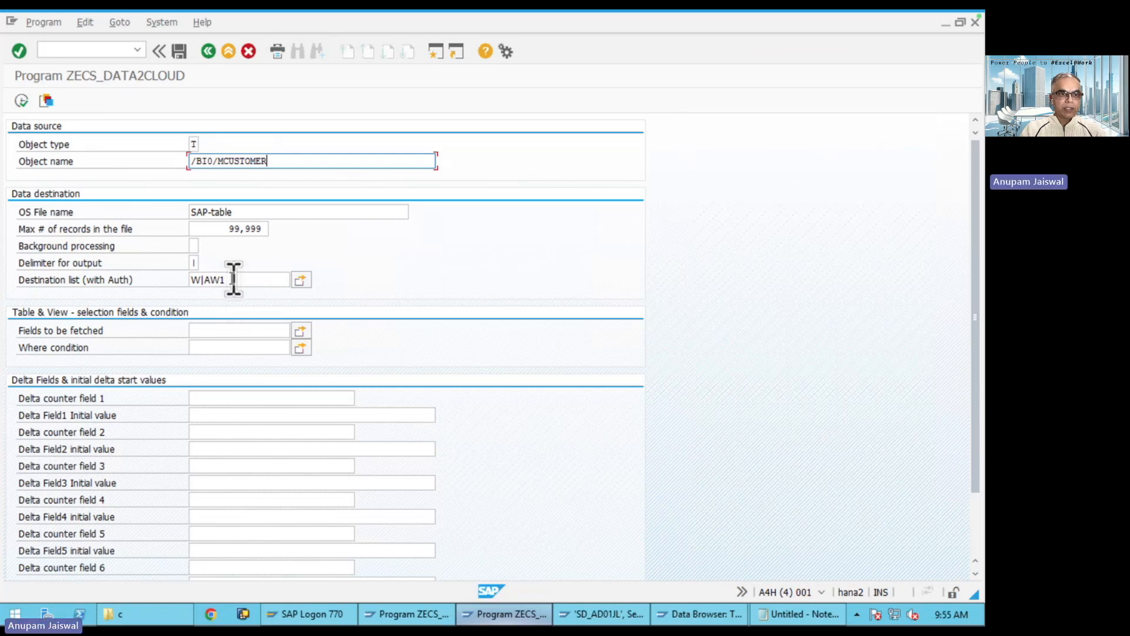
left_click(21, 100)
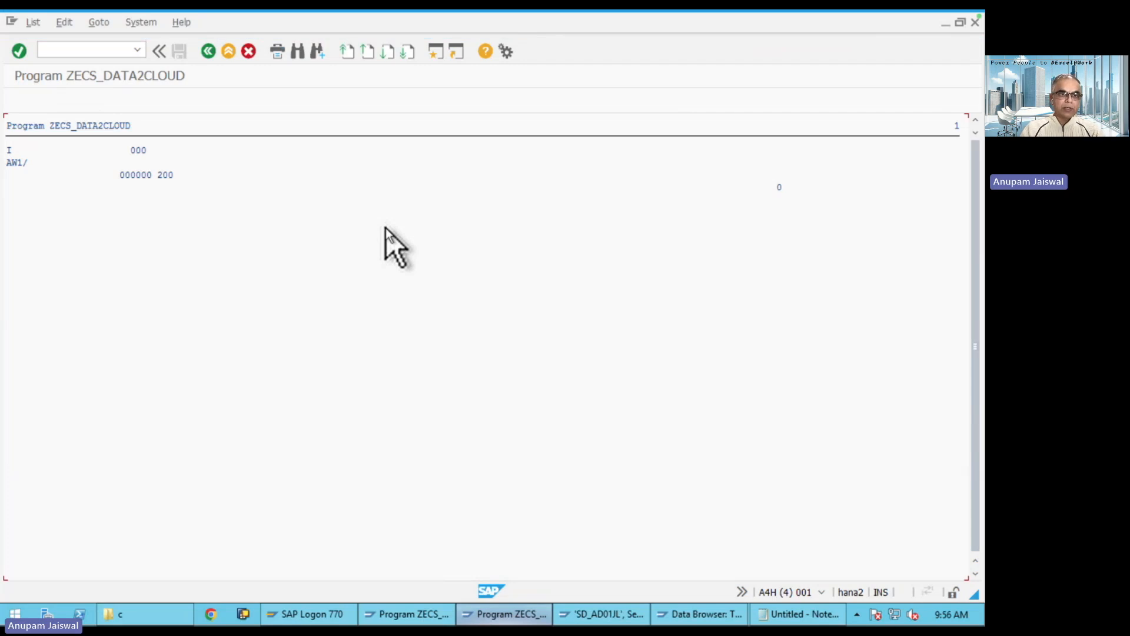
- Switch to AWS-S3, sort the ecs-ddx-001 bucket by last modified with the newest first, and open SAP_Data__BI0_MCUSTOMER_20241219095613.csv
key("super+Tab")
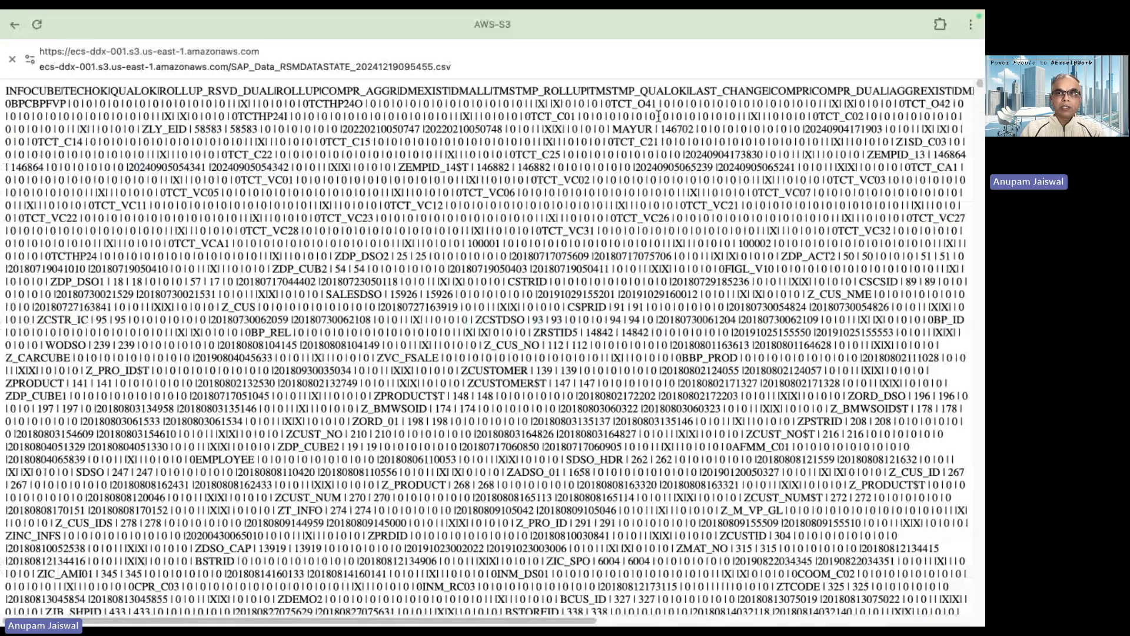
left_click(12, 59)
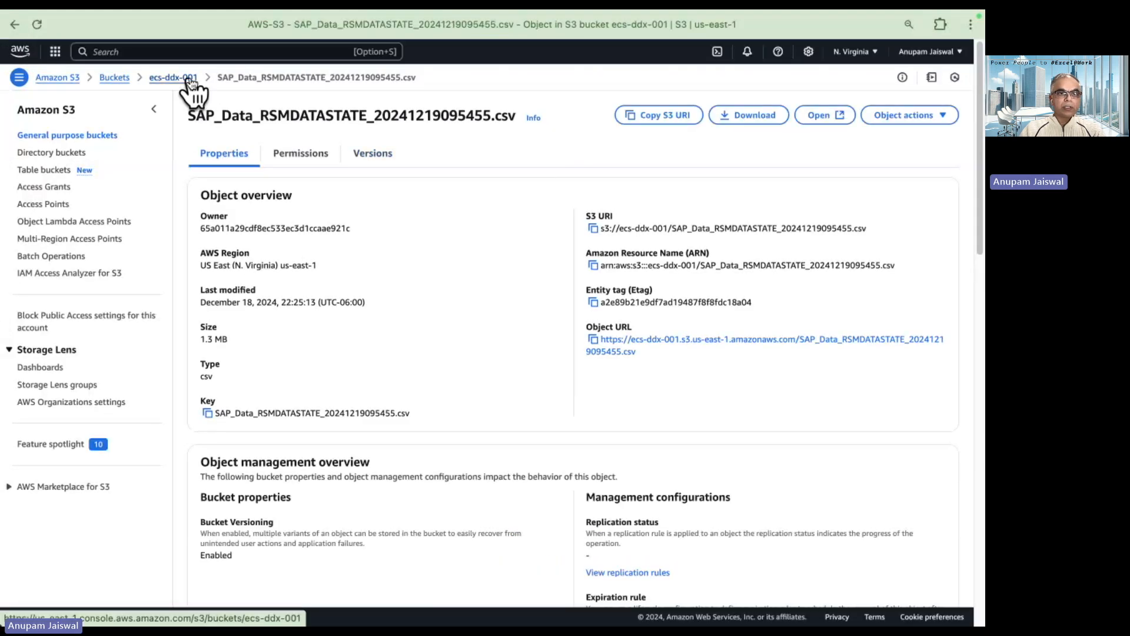
left_click(190, 81)
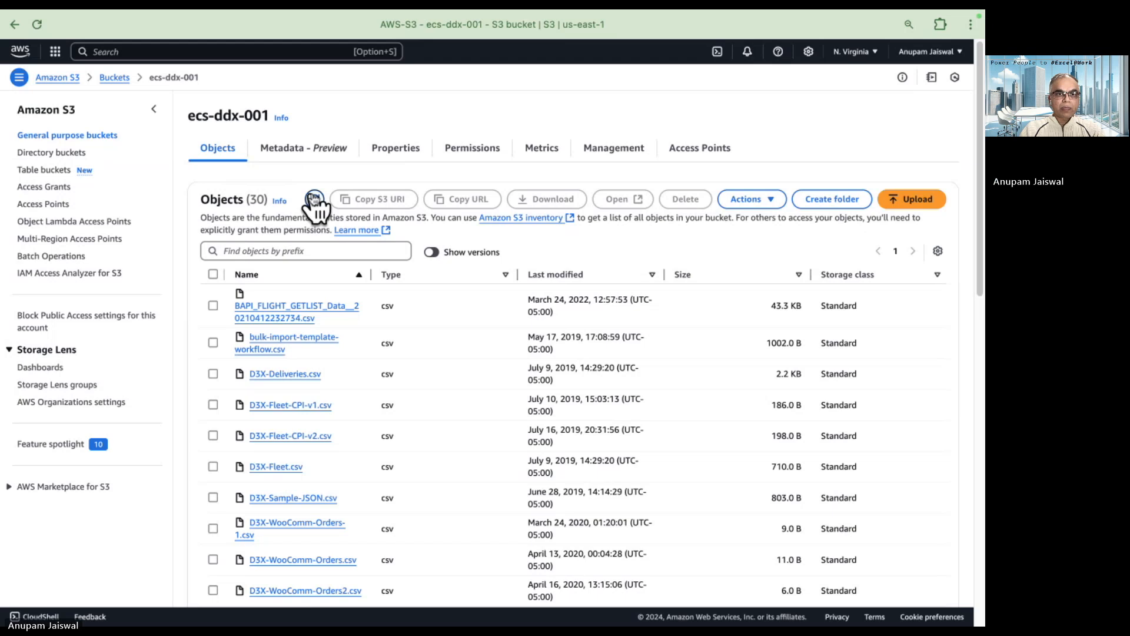
left_click(622, 280)
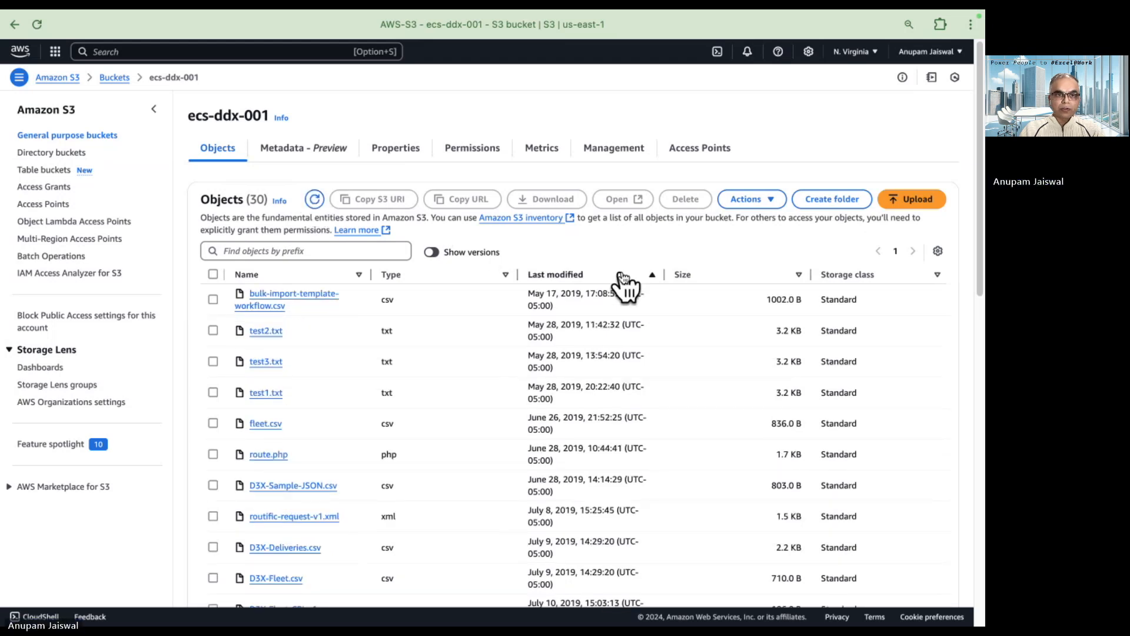
left_click(622, 279)
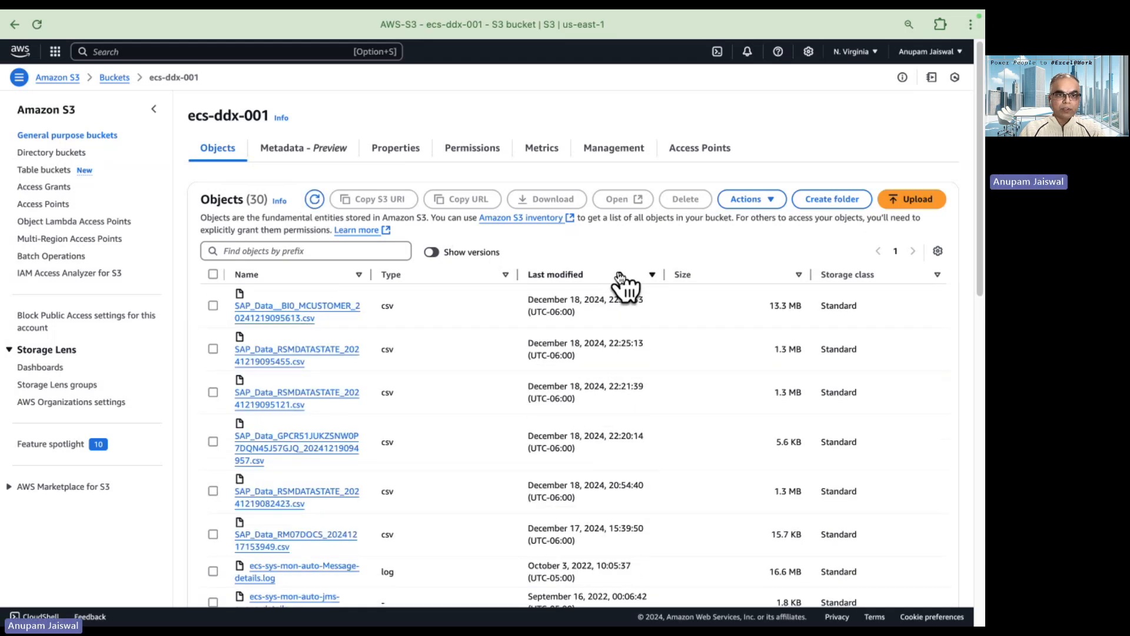
left_click(333, 313)
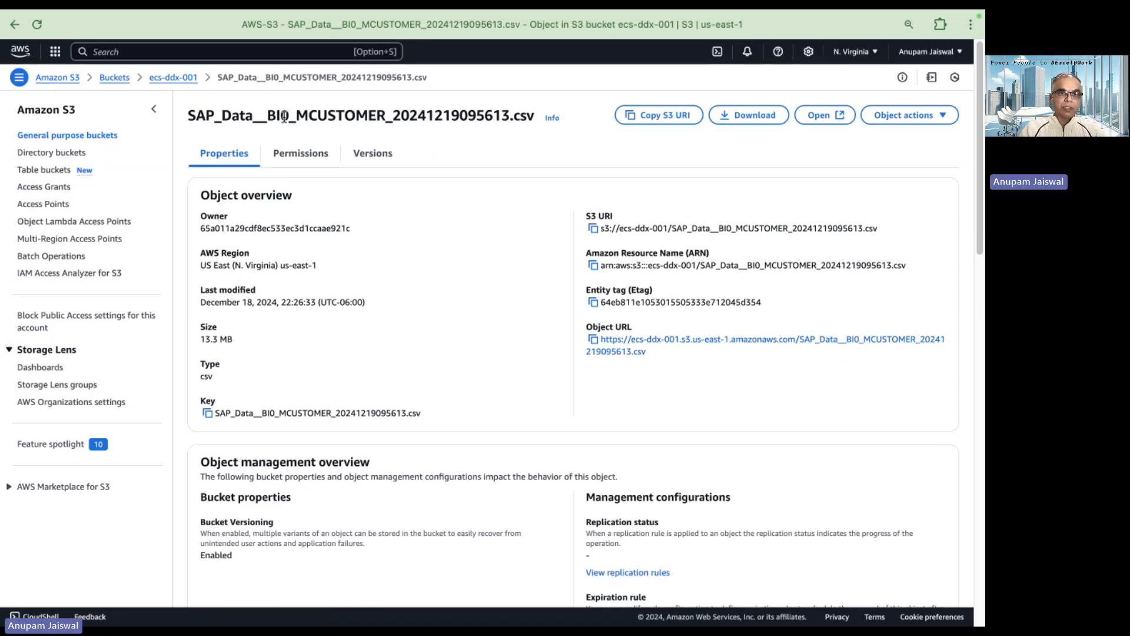
- Return ZECS_DATA2CLOUD in SAP to its selection screen and compare its object name with the BI0 part of the file's S3 URI
key("super+Tab")
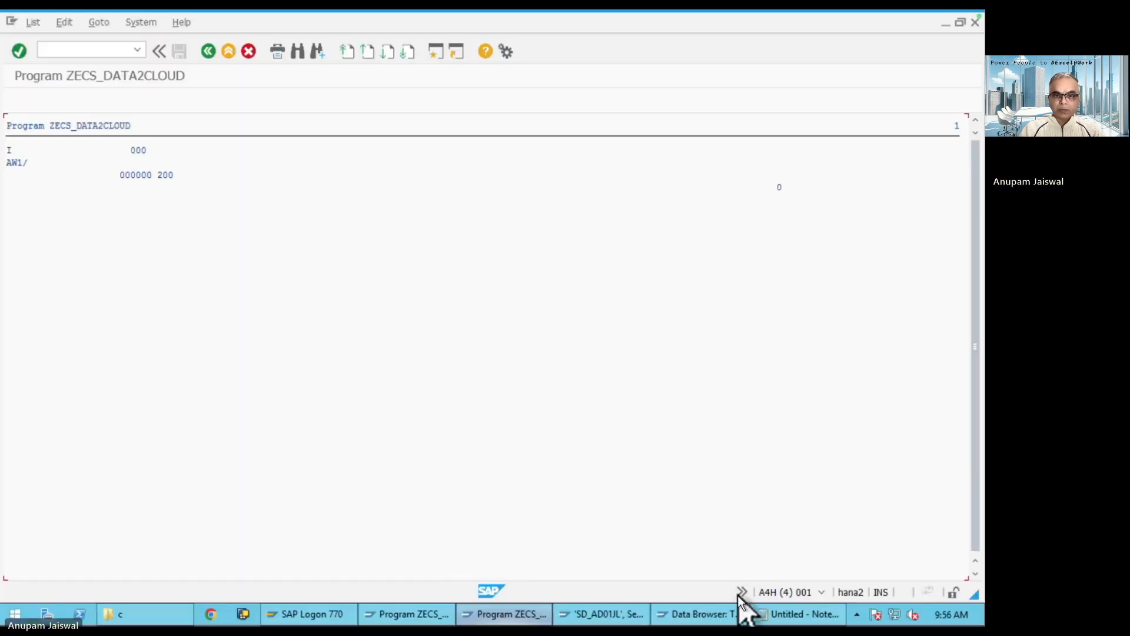
left_click(733, 613)
left_click(208, 52)
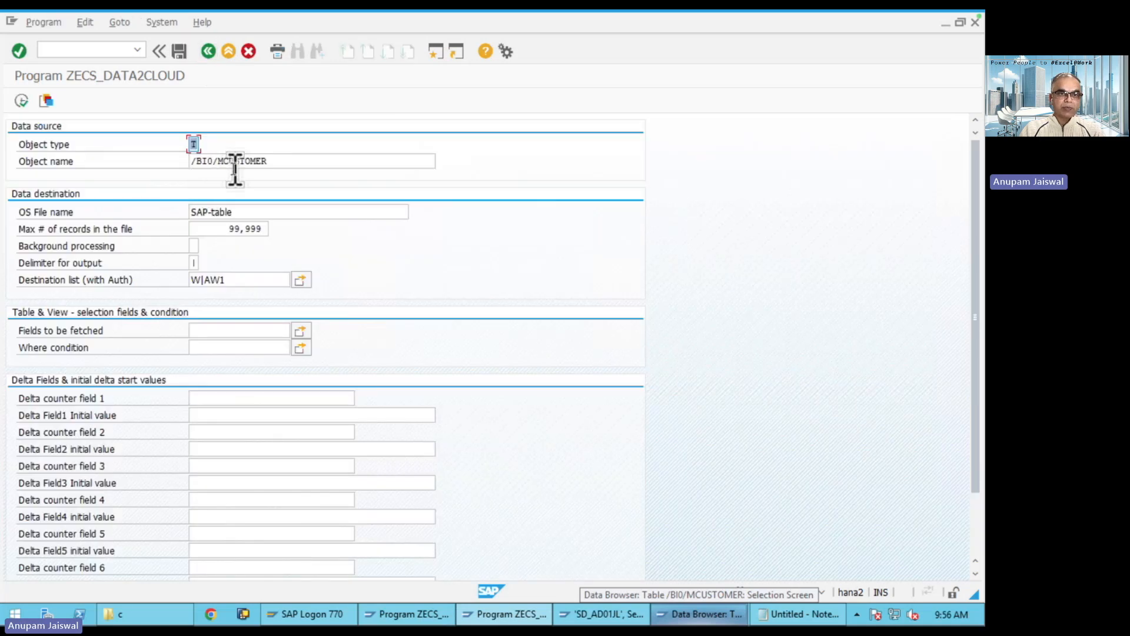
key("super+Tab")
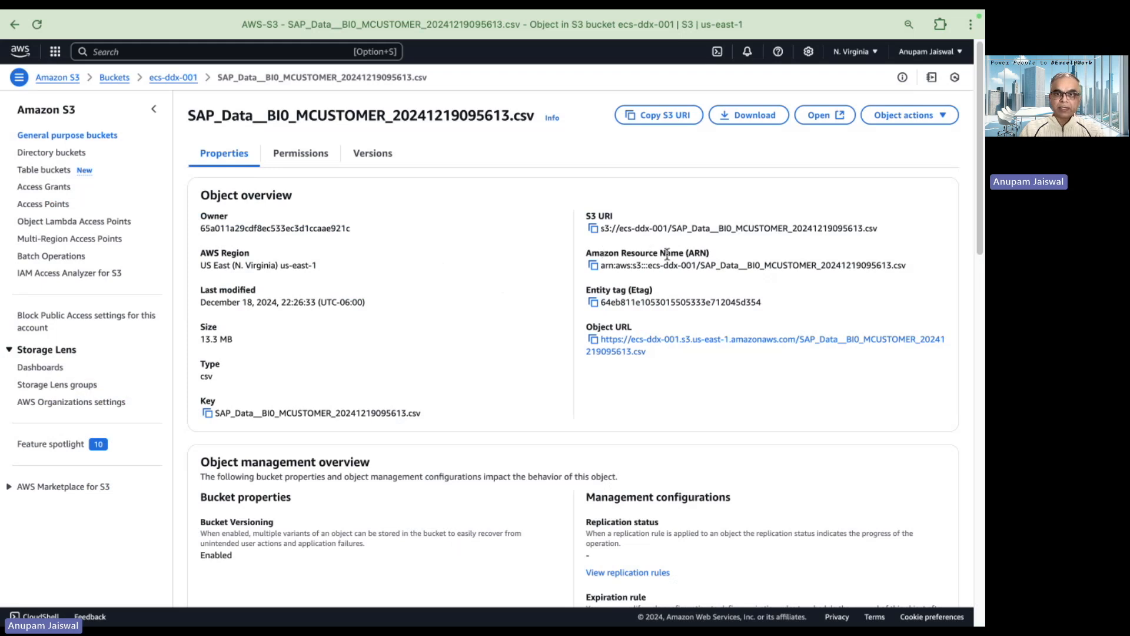
left_click_drag(715, 229, 727, 229)
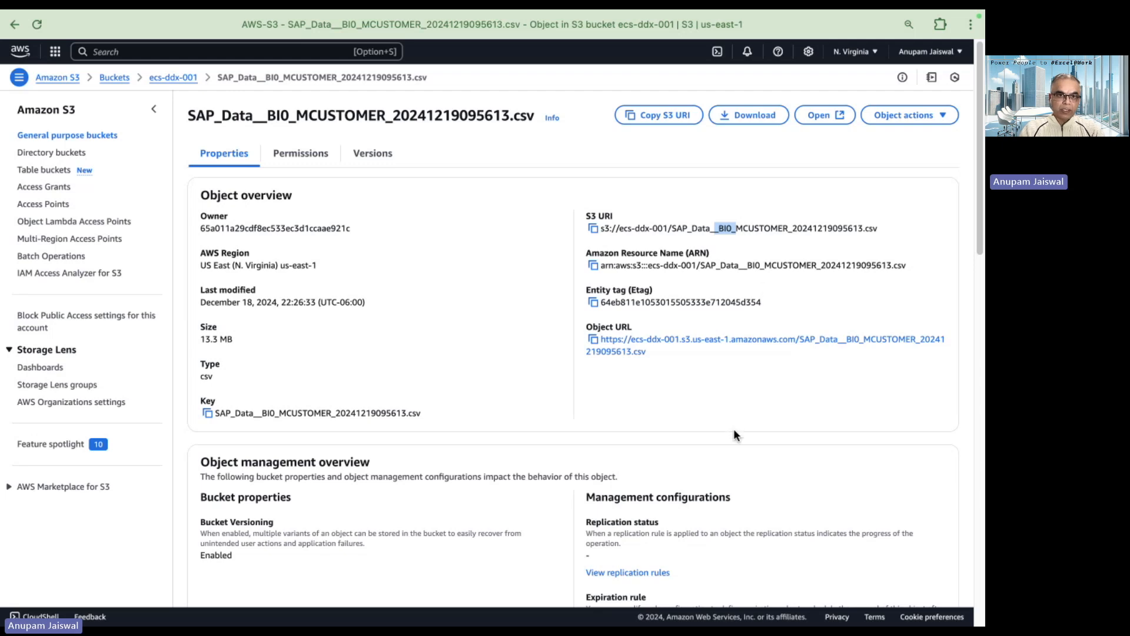
- Switch back to SAP, close the system status of the SD_AD01JL session, and execute its selection to list the data
key("super+Tab")
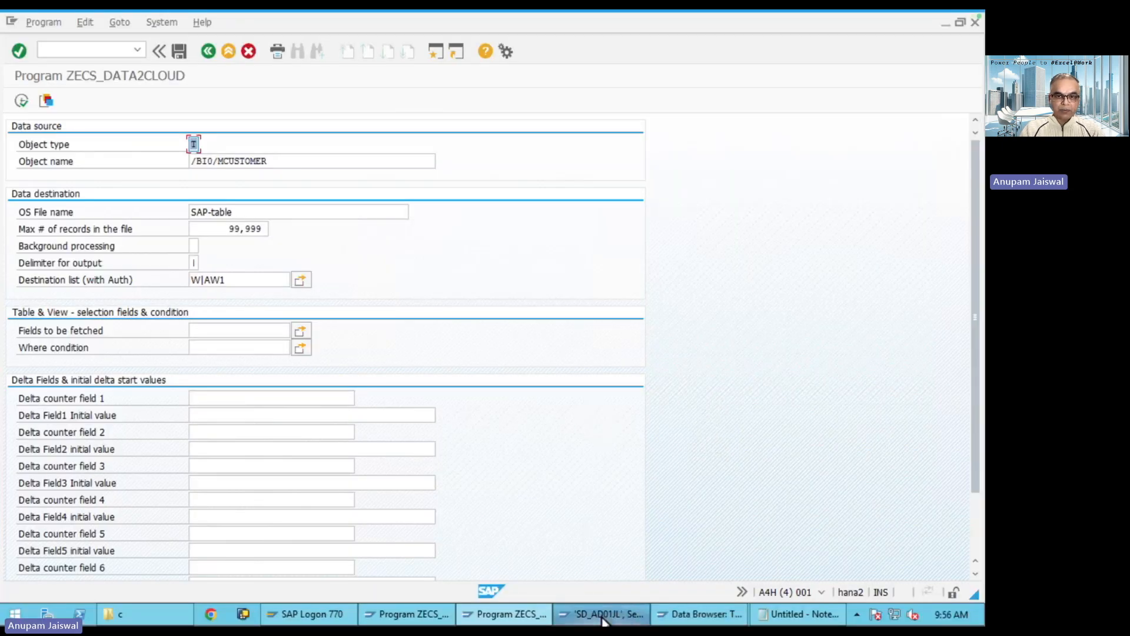
left_click(603, 615)
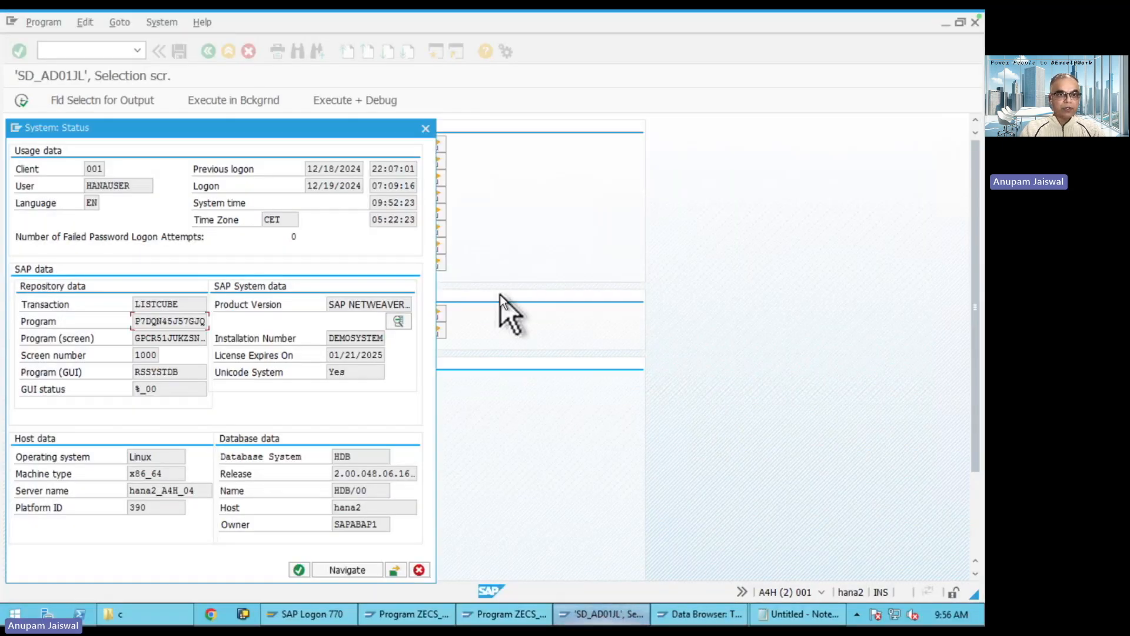
left_click(418, 570)
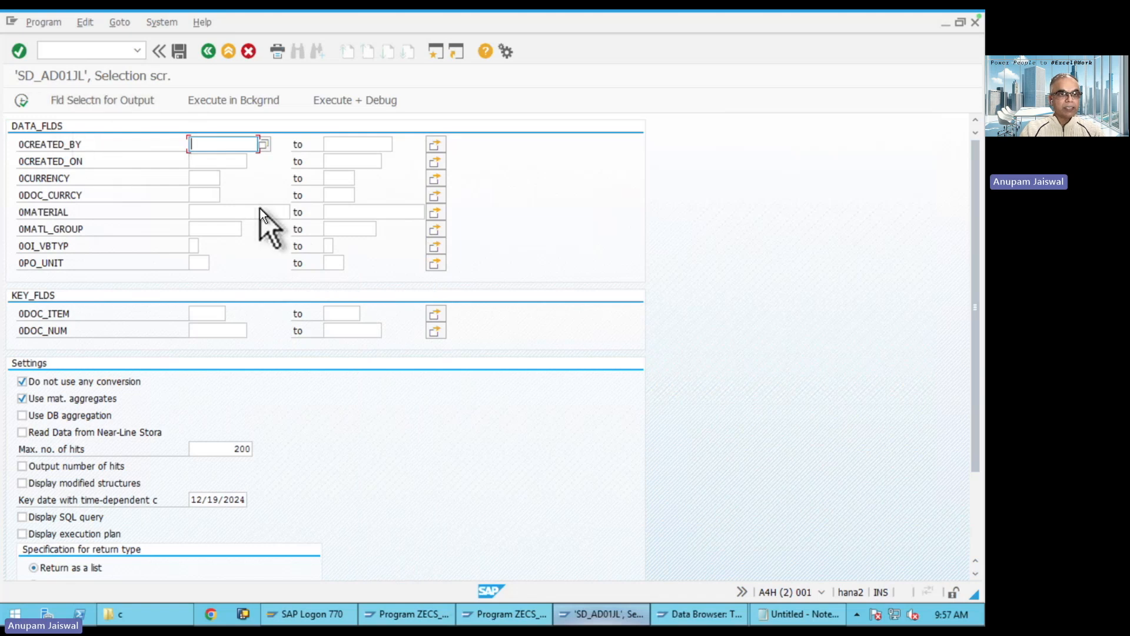
left_click(22, 100)
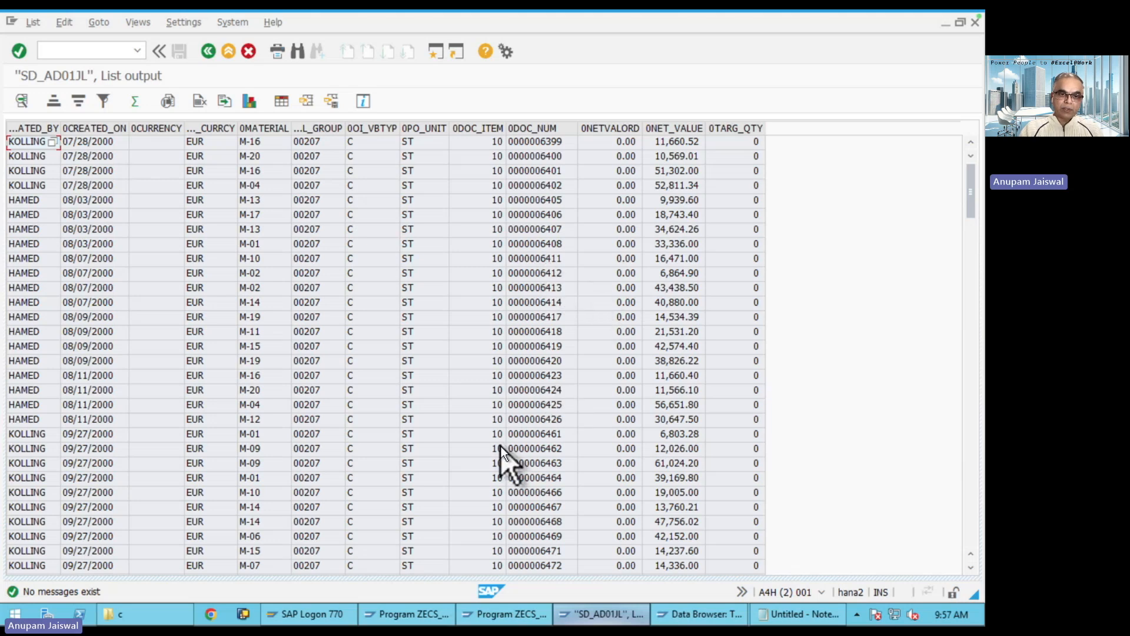
- Examine the object name in the ZECS_DATA2CLOUD session that uses object type R
left_click(424, 614)
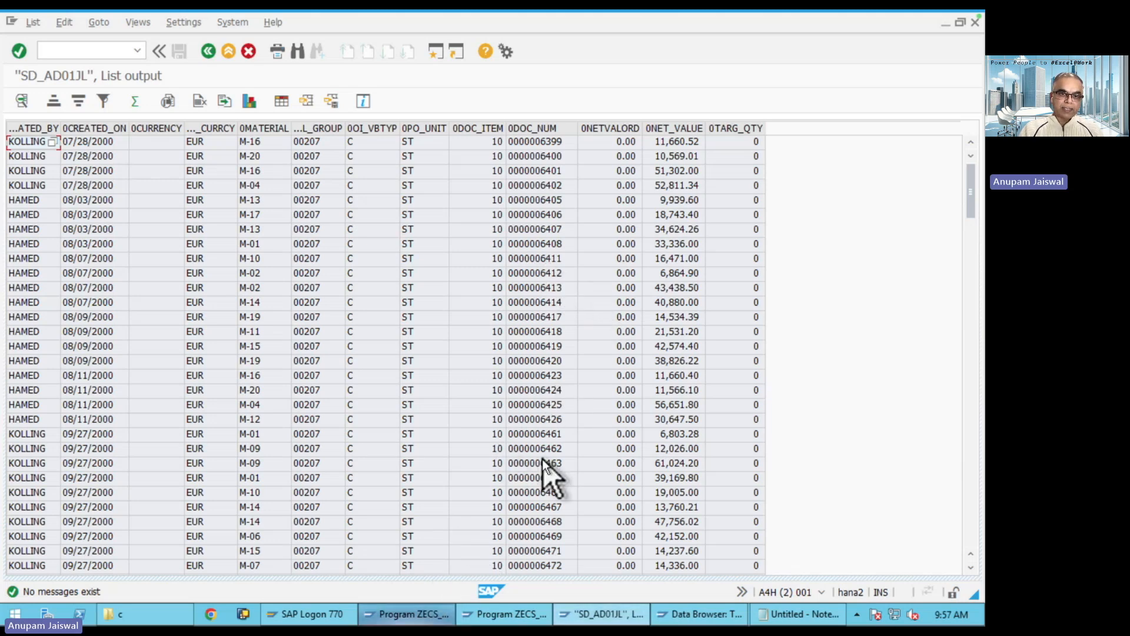
left_click(424, 614)
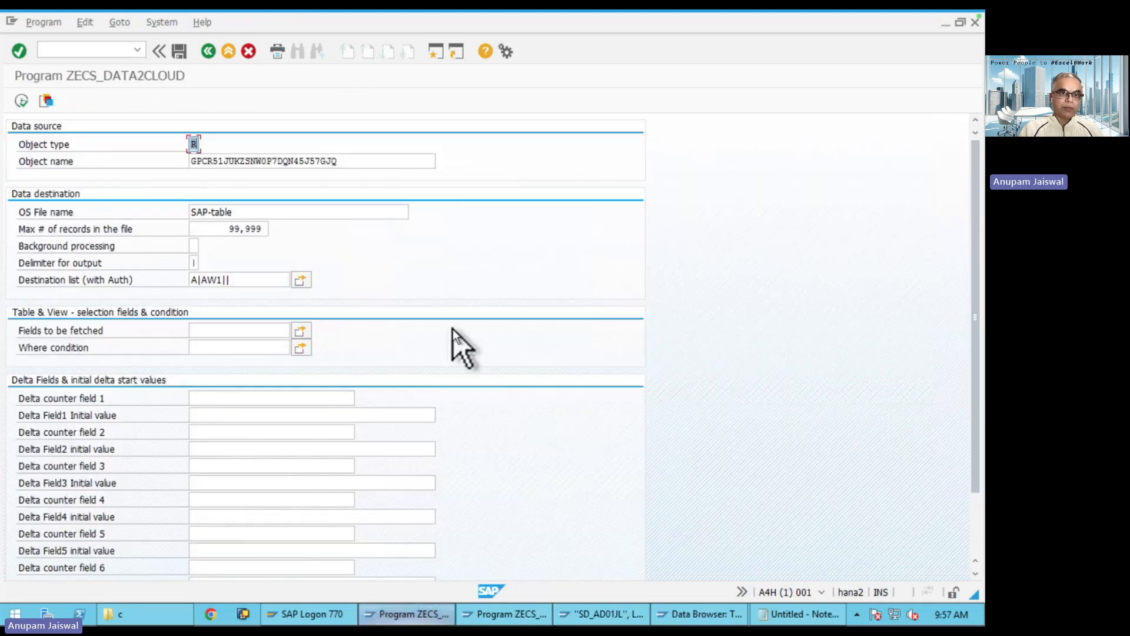
left_click(222, 162)
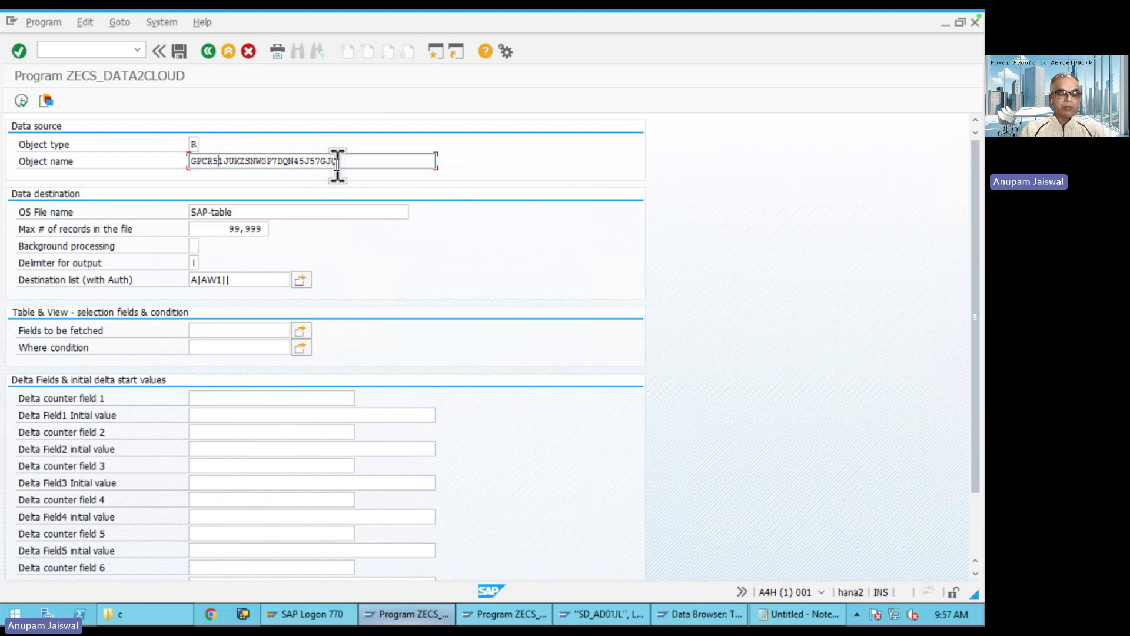
- Return the SD_AD01JL list to its selection screen and copy the full program name from the system status
left_click(621, 620)
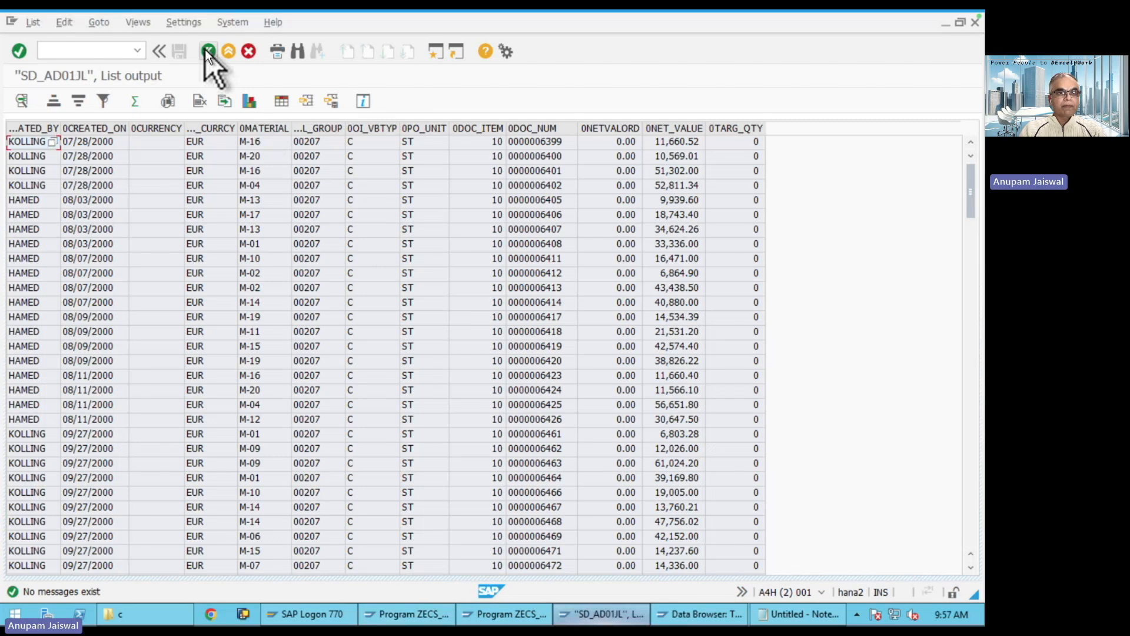
left_click(207, 51)
left_click(163, 23)
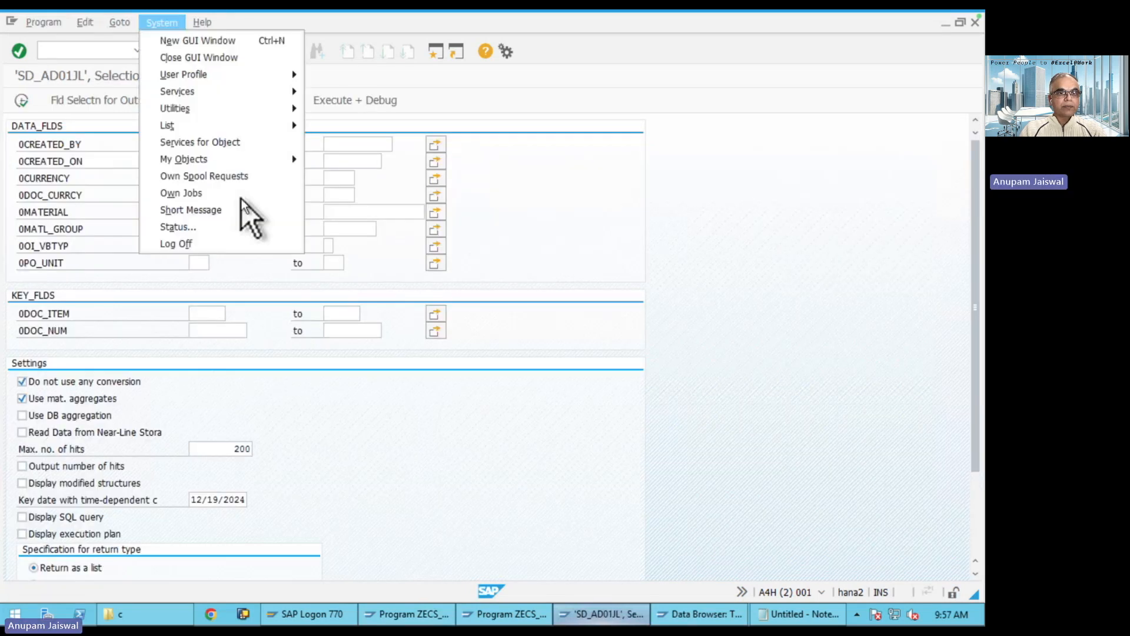
left_click(224, 228)
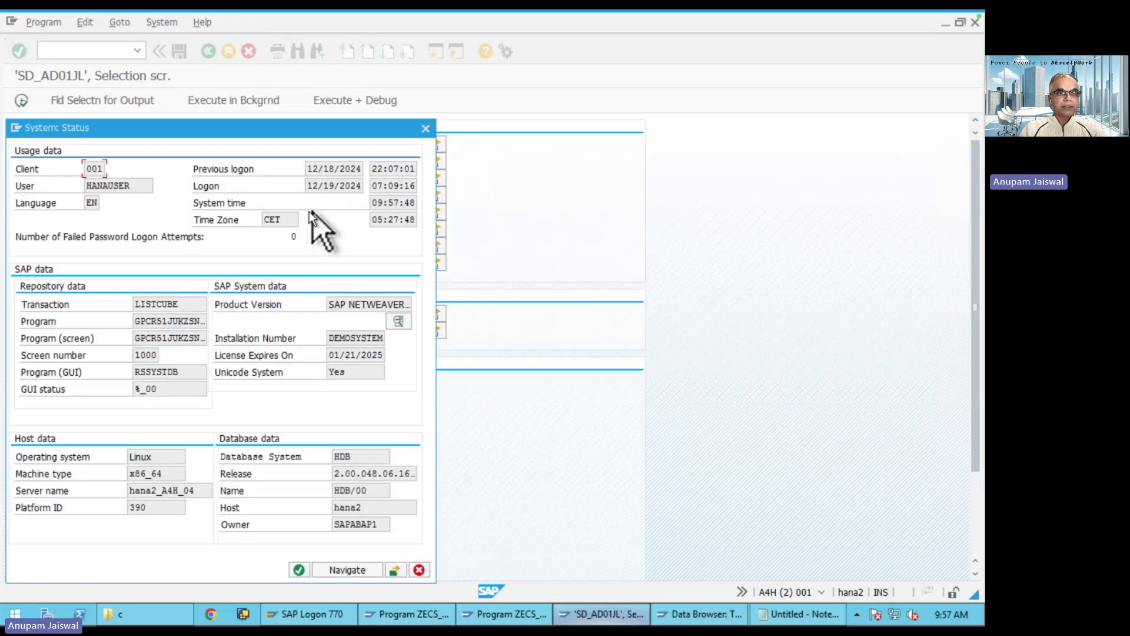
left_click(136, 320)
left_click_drag(137, 321, 243, 323)
key("ctrl+c")
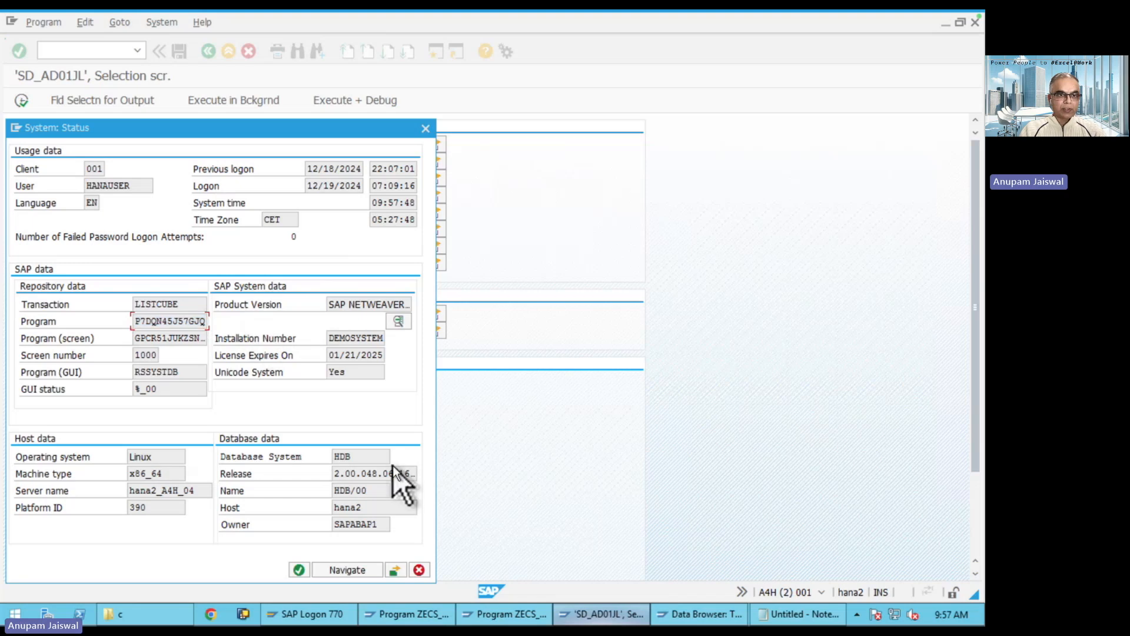
left_click(423, 569)
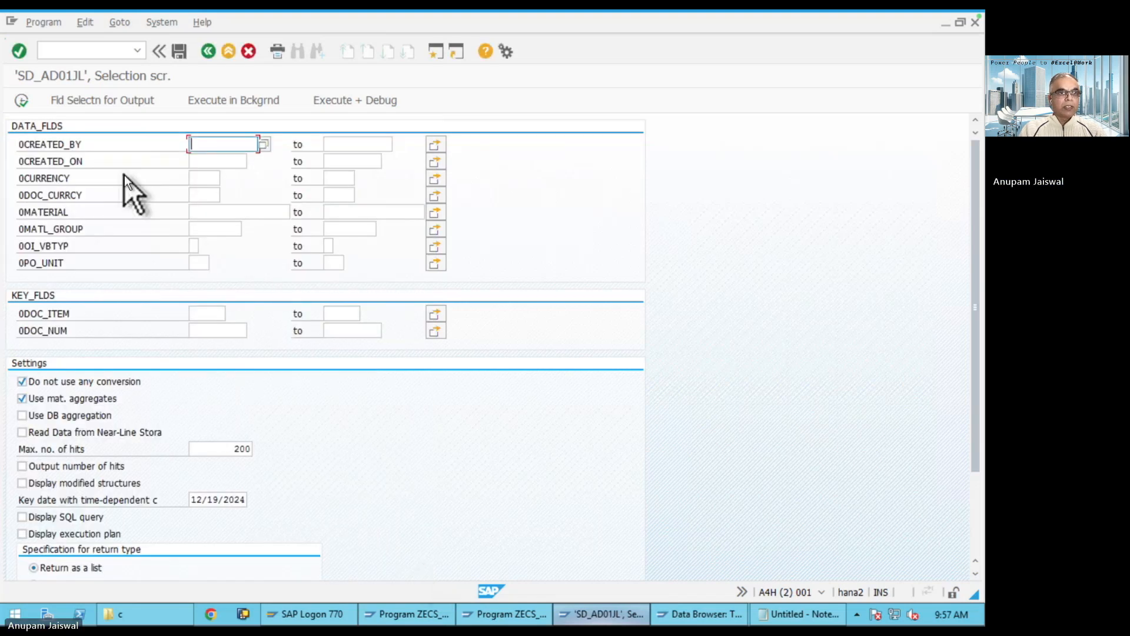
- Execute the SD_AD01JL list with all output fields selected, and return to the ZECS_DATA2CLOUD session with object type R
left_click(90, 101)
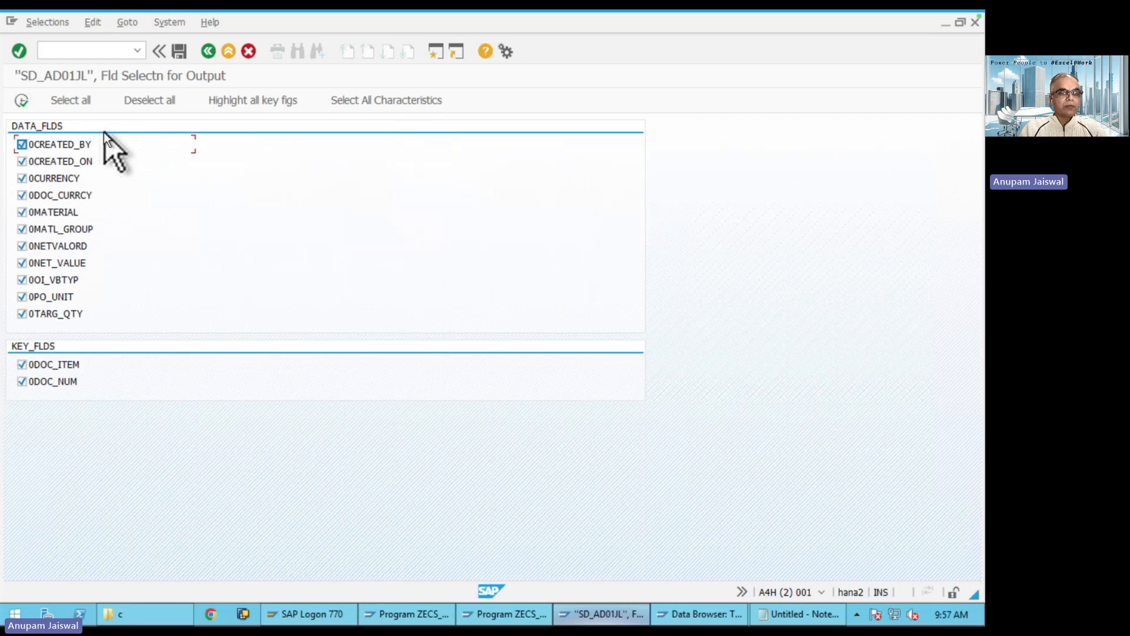
left_click(22, 101)
left_click(21, 102)
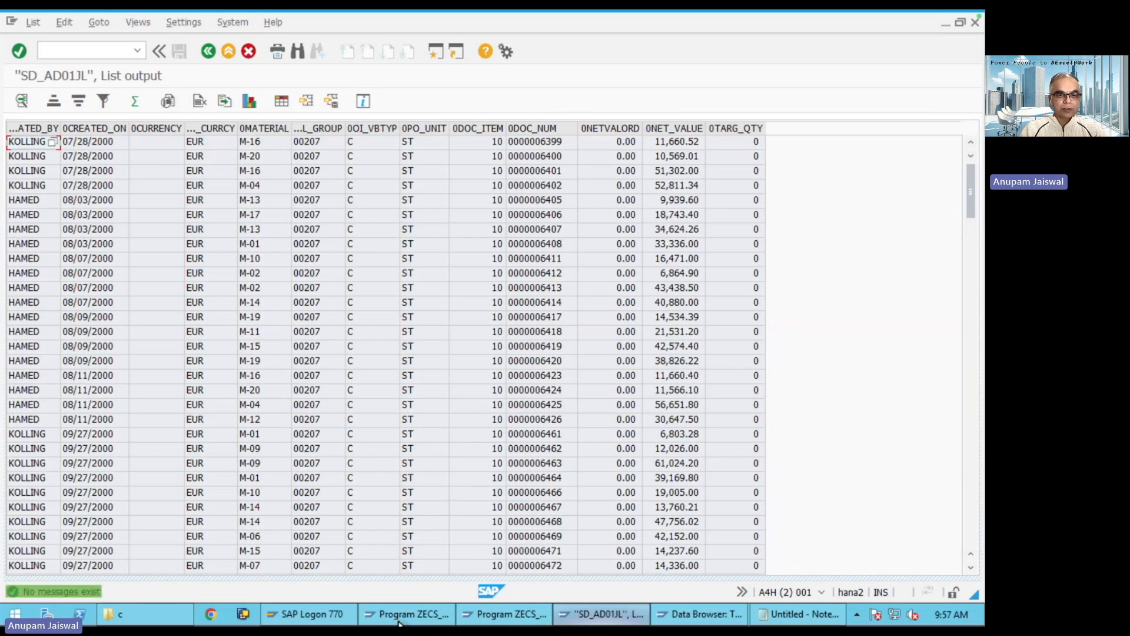
left_click(398, 615)
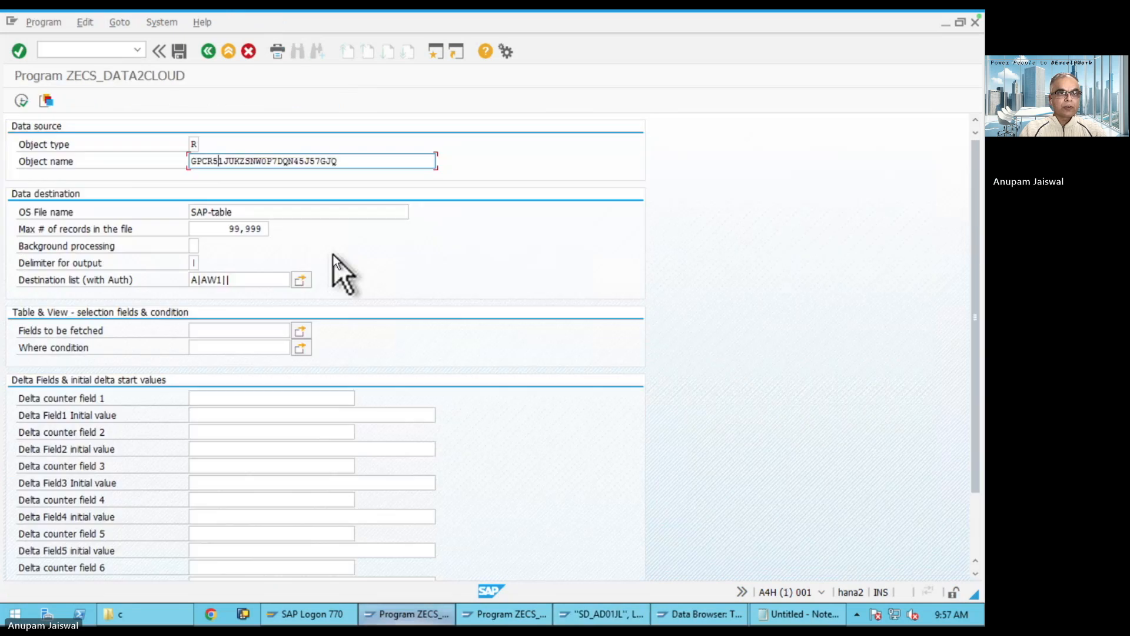
- Replace the object name with the copied program name, execute the type R export, check its log, and return to the selection screen
double_click(210, 159)
key("ctrl+v")
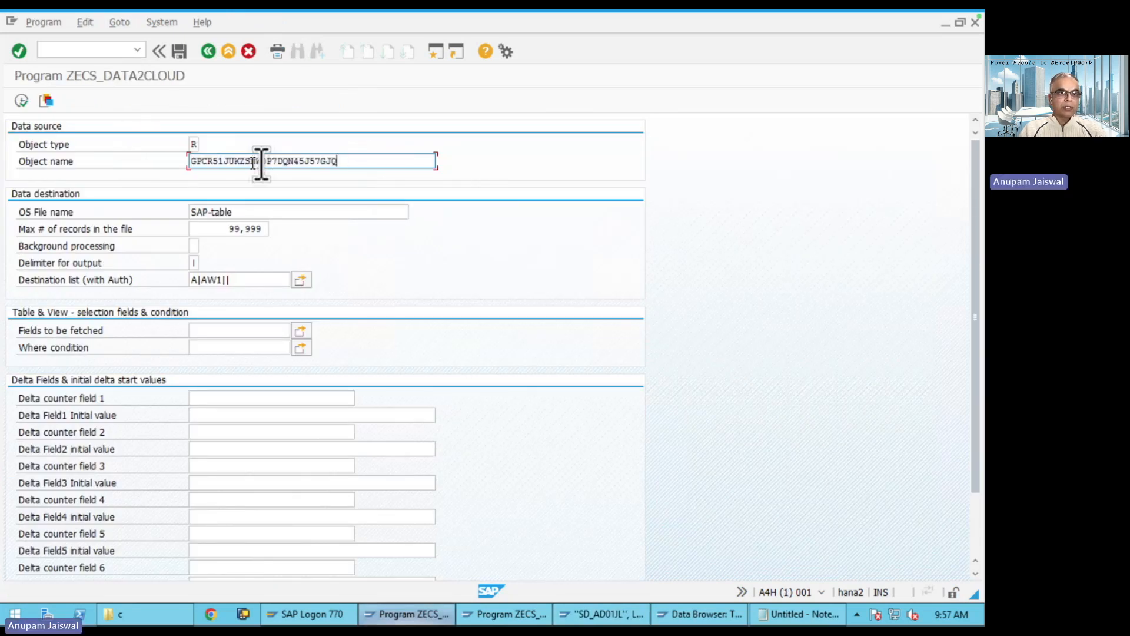
left_click(19, 105)
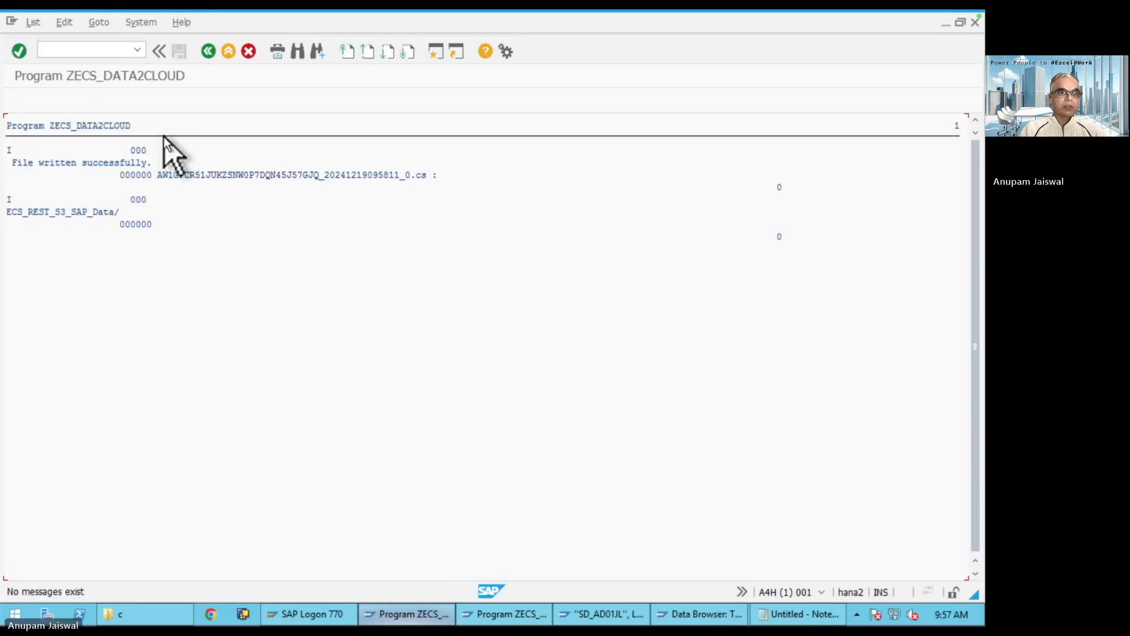
left_click(244, 177)
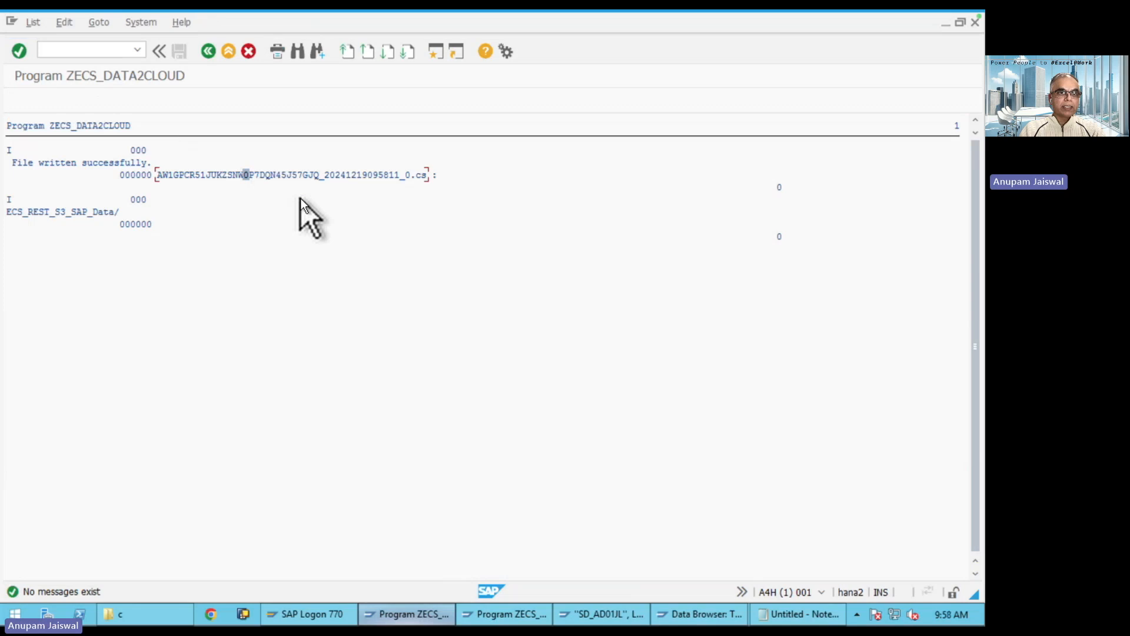
key("super")
key("super")
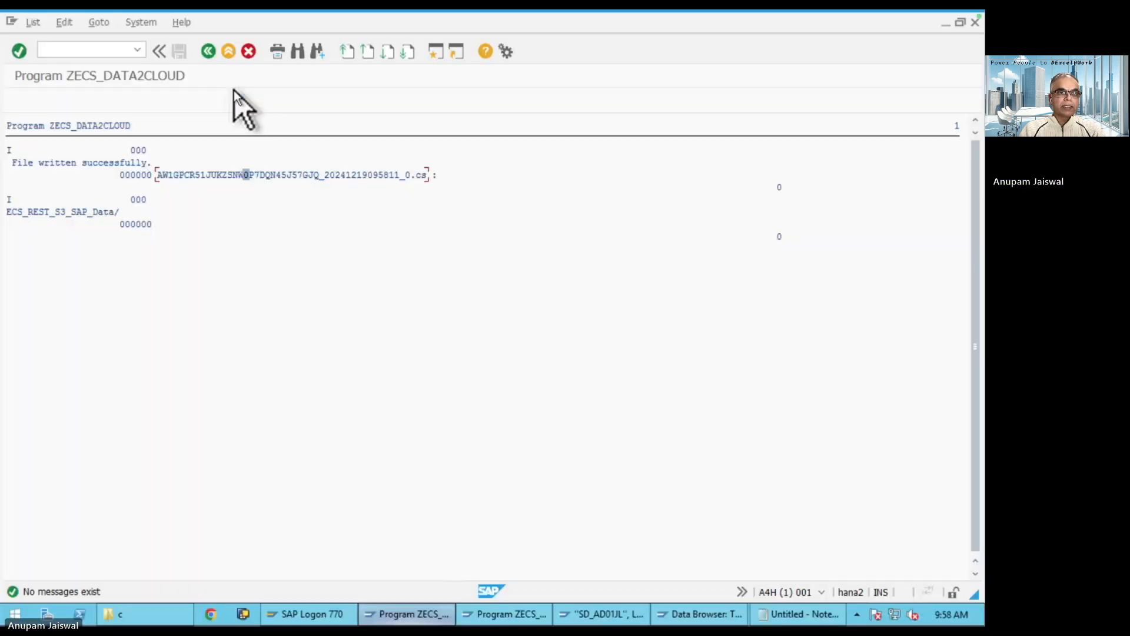
left_click(209, 51)
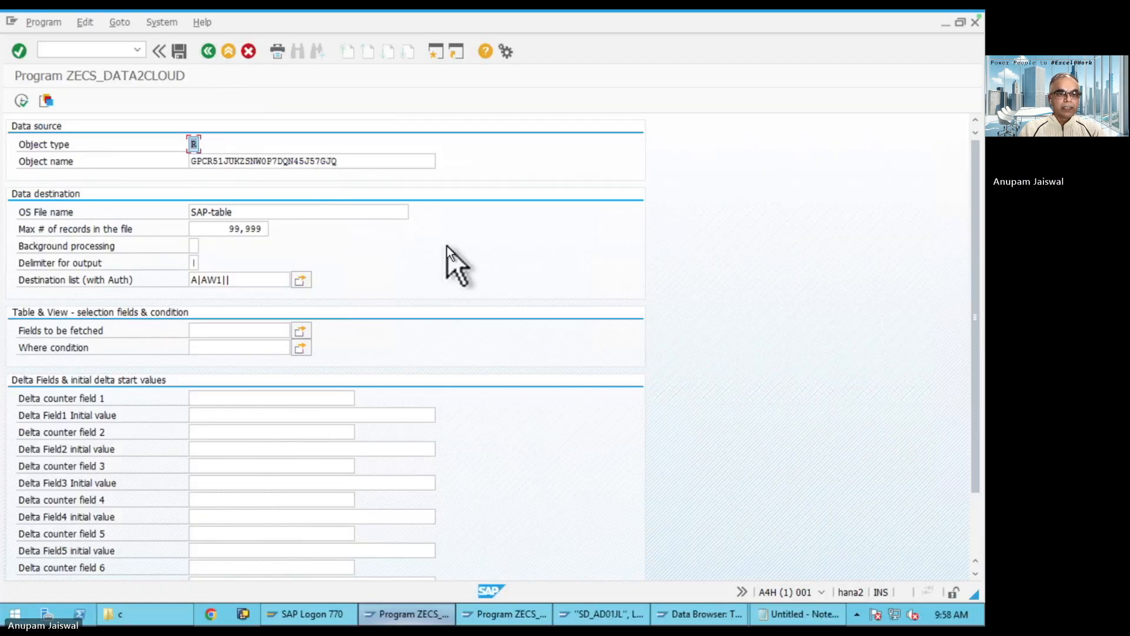
- Switch to AWS S3, return to the ecs-ddx-001 bucket, and check its refreshed object list sorted by last modified date for the new export
key("super+Tab")
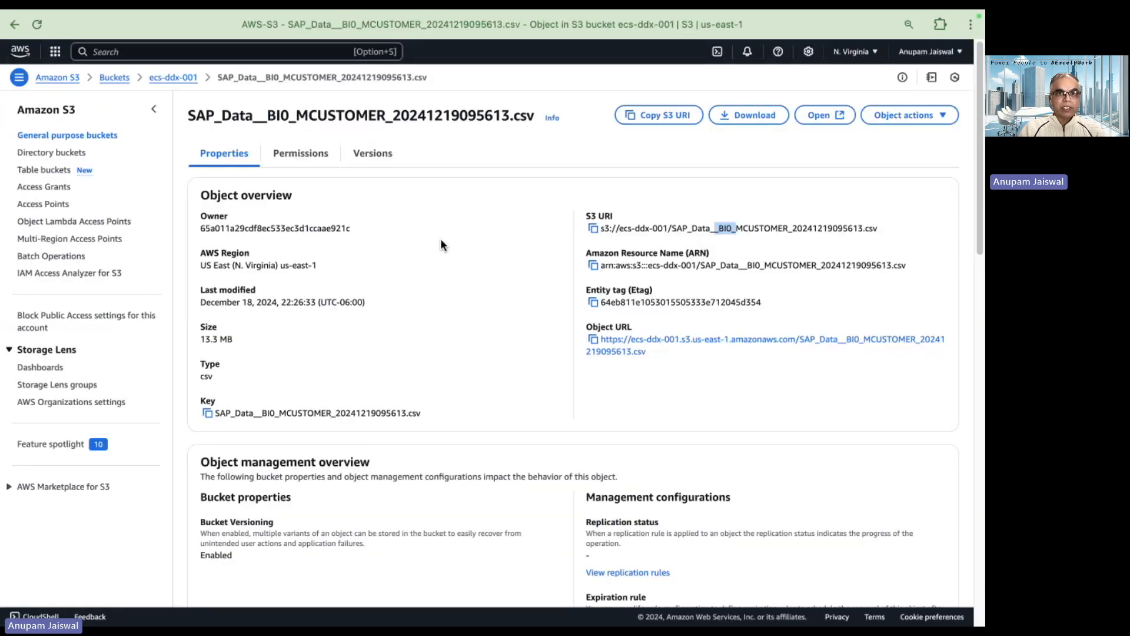
left_click(186, 77)
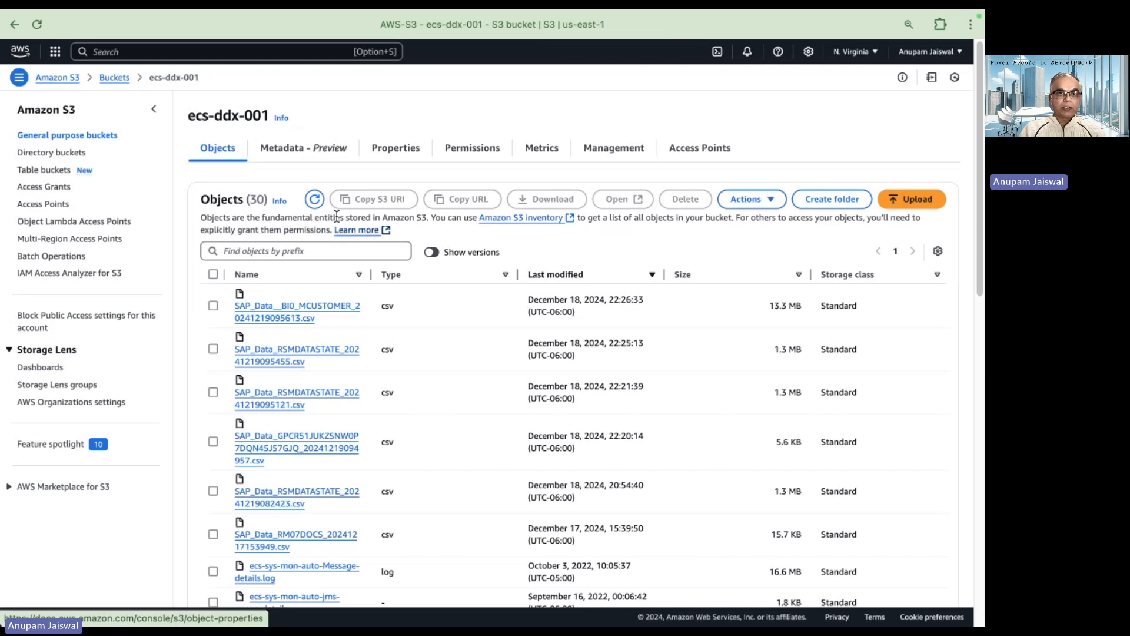
left_click(315, 199)
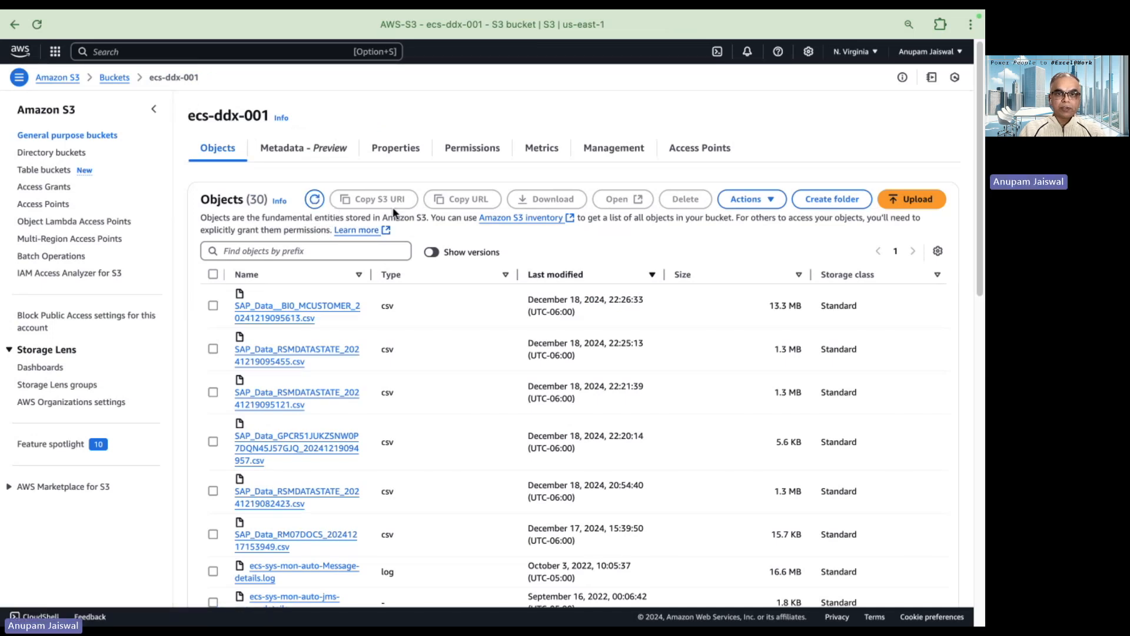
left_click(565, 274)
left_click(576, 276)
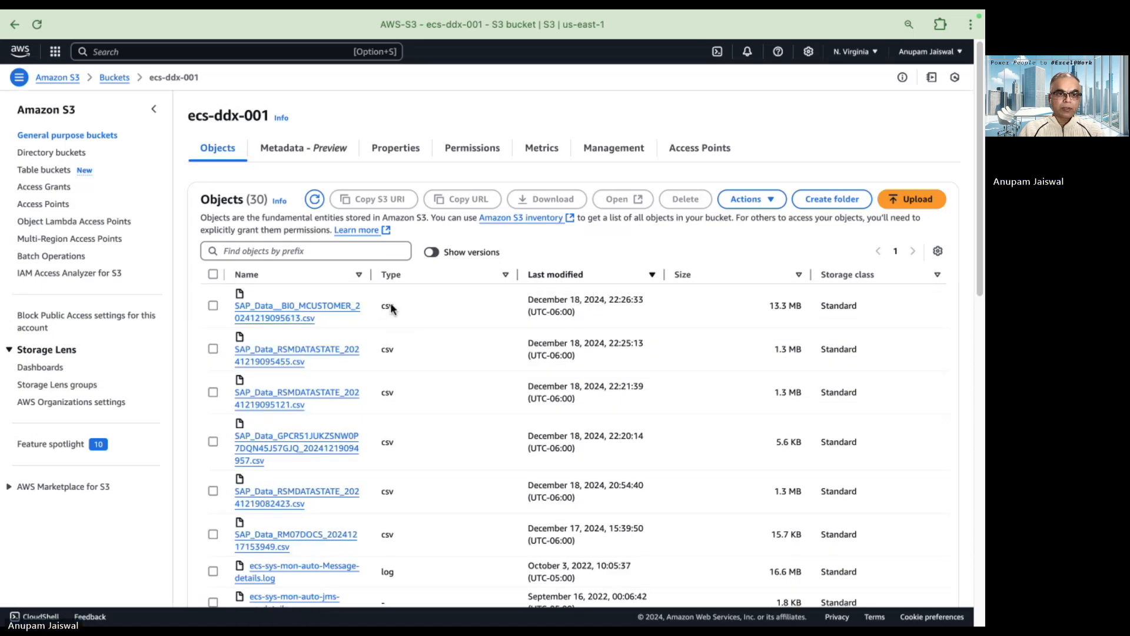
left_click(314, 199)
- Open the SAP_Data_GPCR51JUKZSNW0P7DQN45J57GJQ_20241219094957.csv object and view its contents through the object URL
left_click(346, 448)
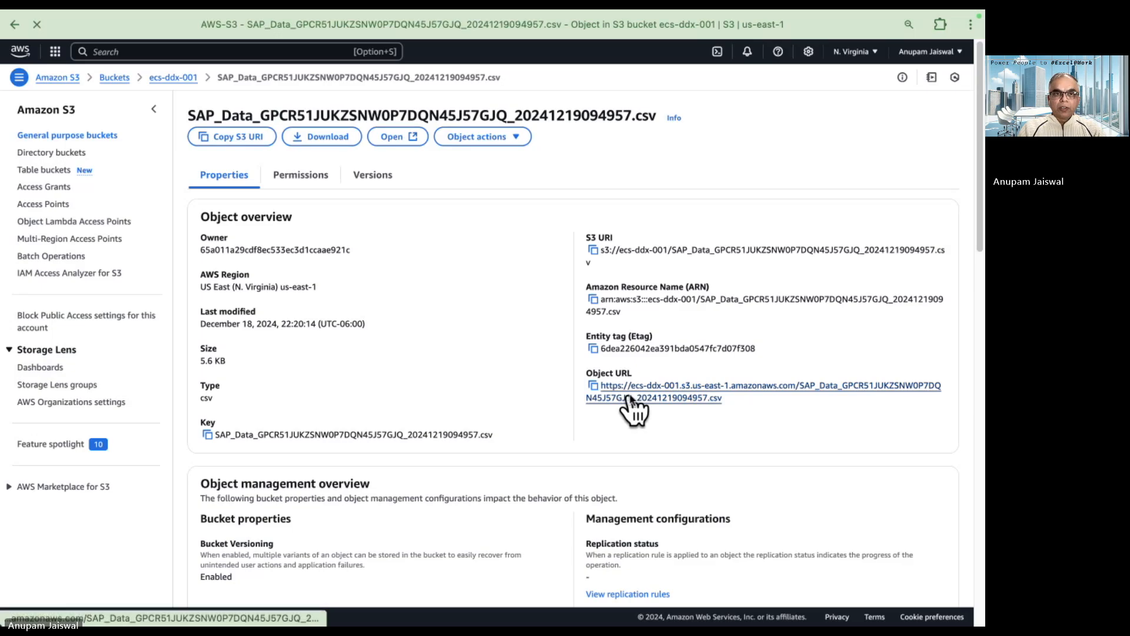
left_click(629, 393)
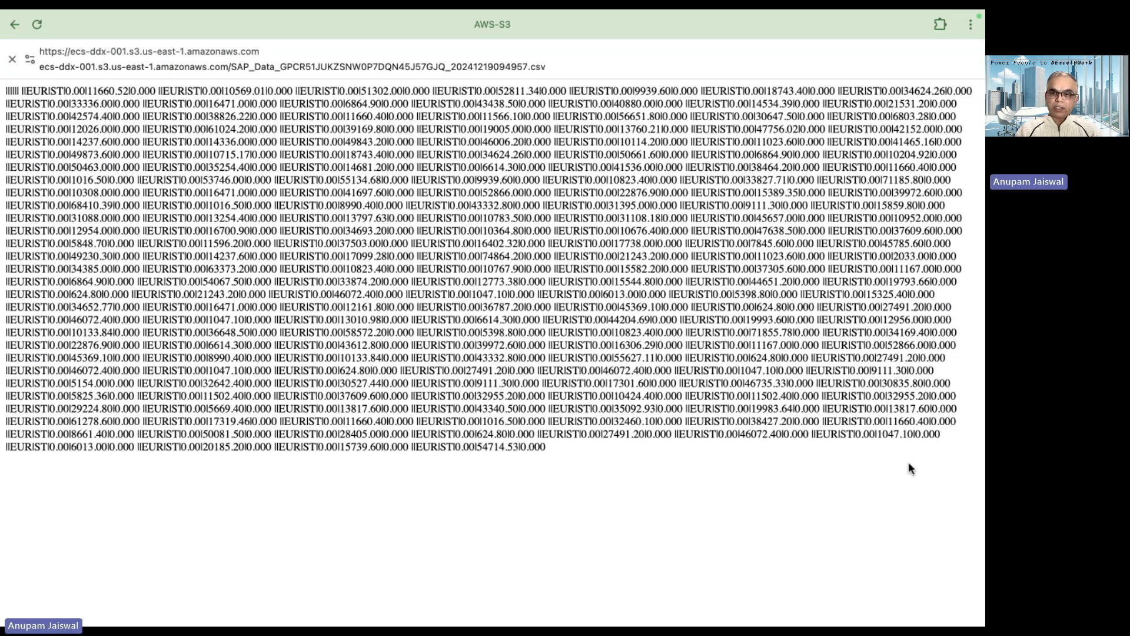
key("super+Tab")
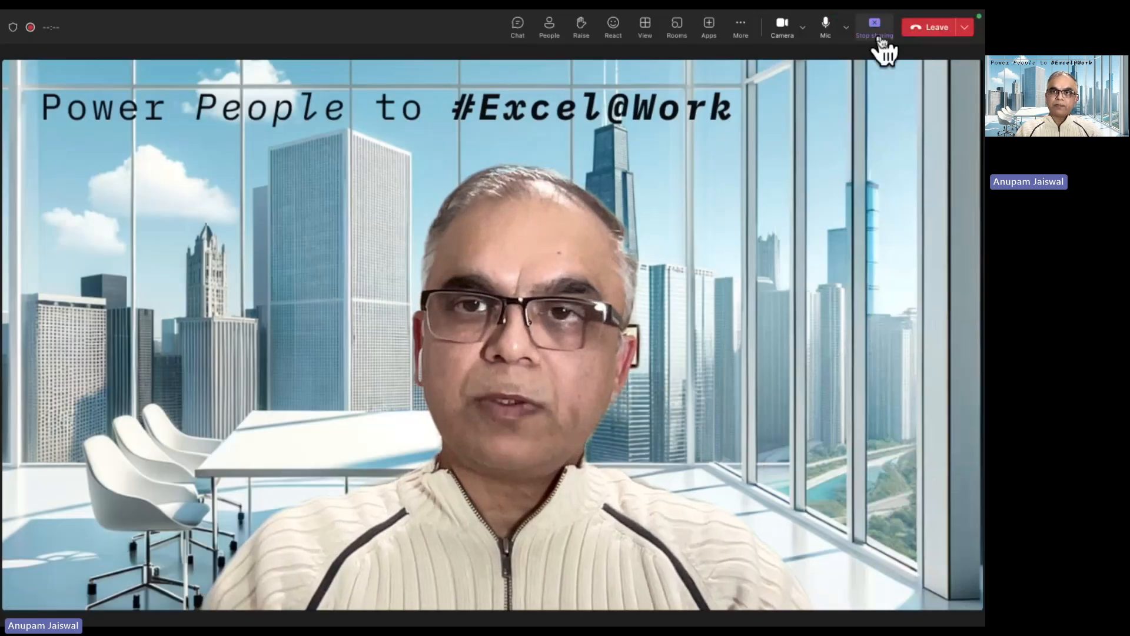